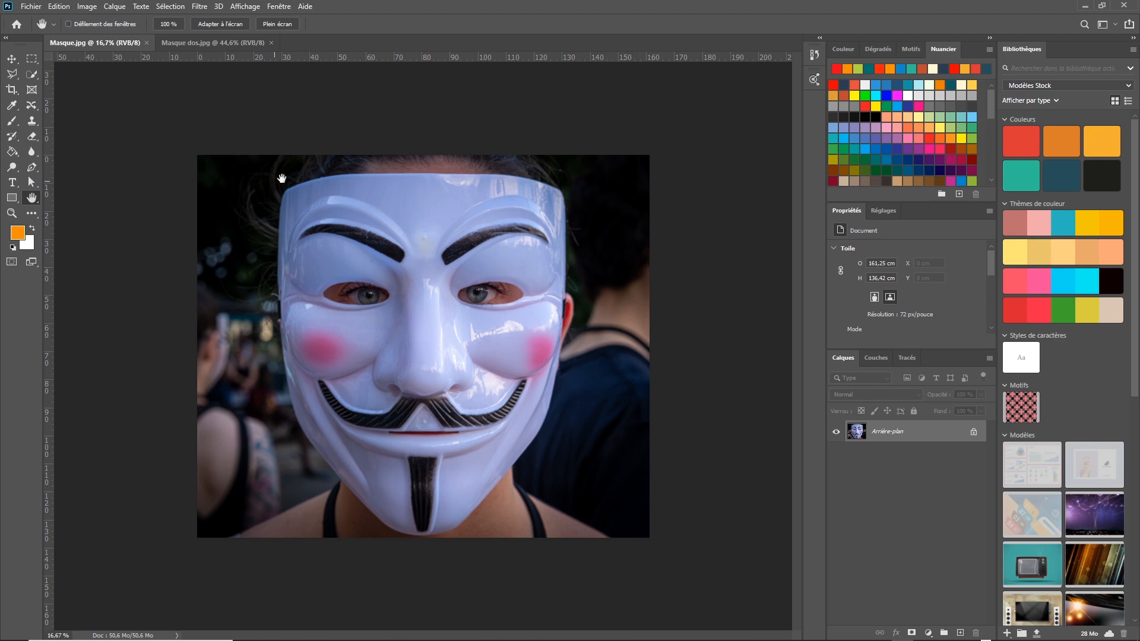
# Compare the Masque.jpg and Masque dos.jpg images, ending on Masque.jpg
pyautogui.click(220, 42)
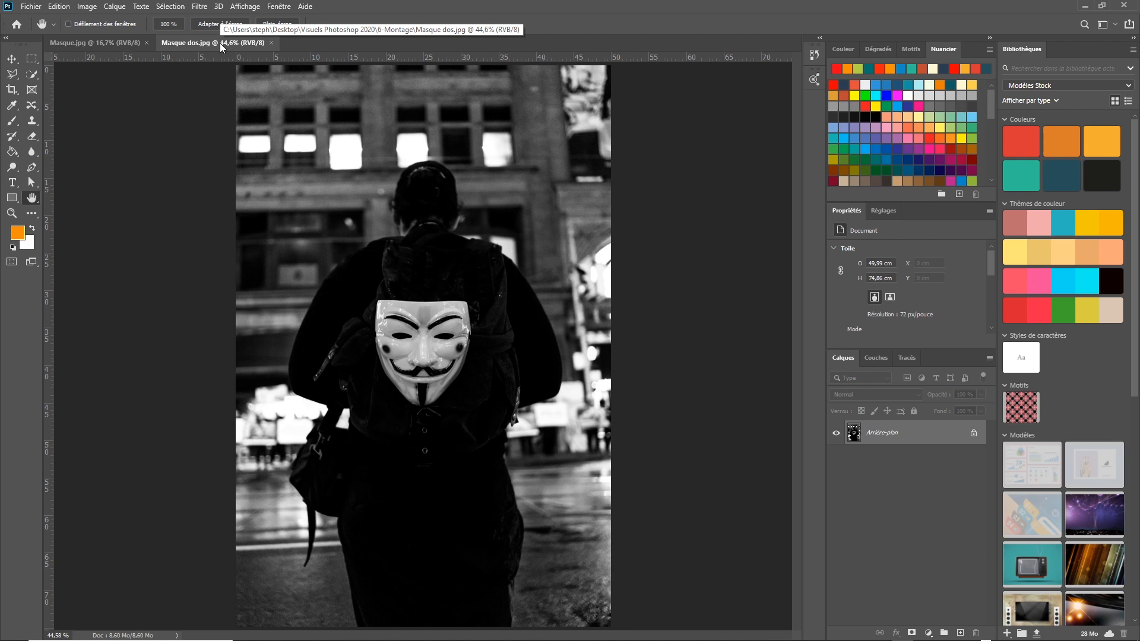
pyautogui.click(124, 42)
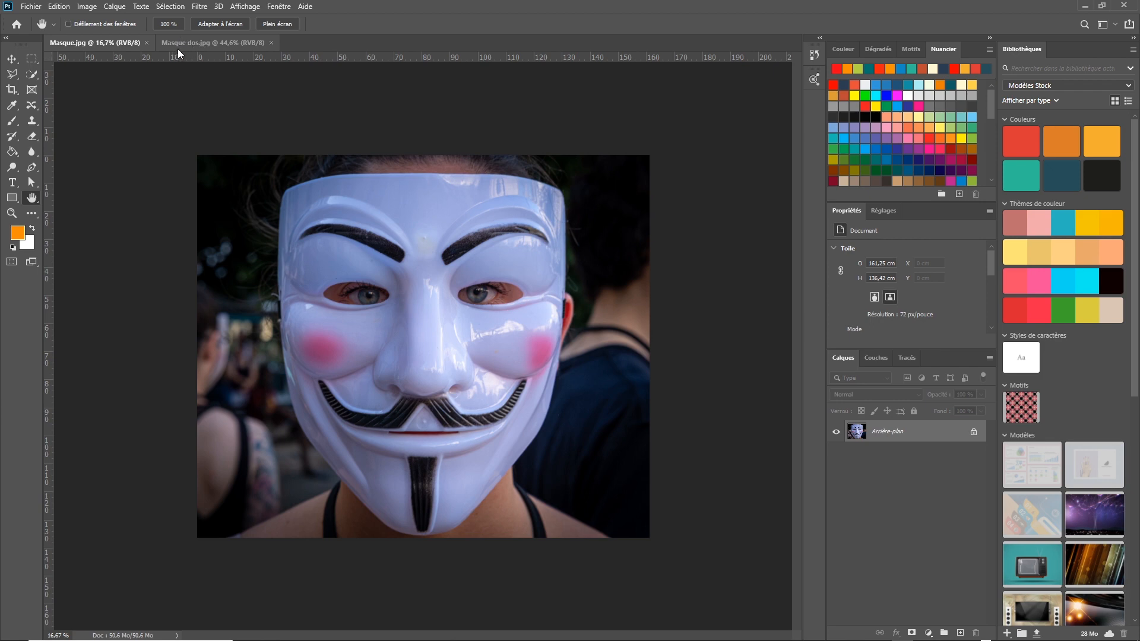
pyautogui.click(212, 42)
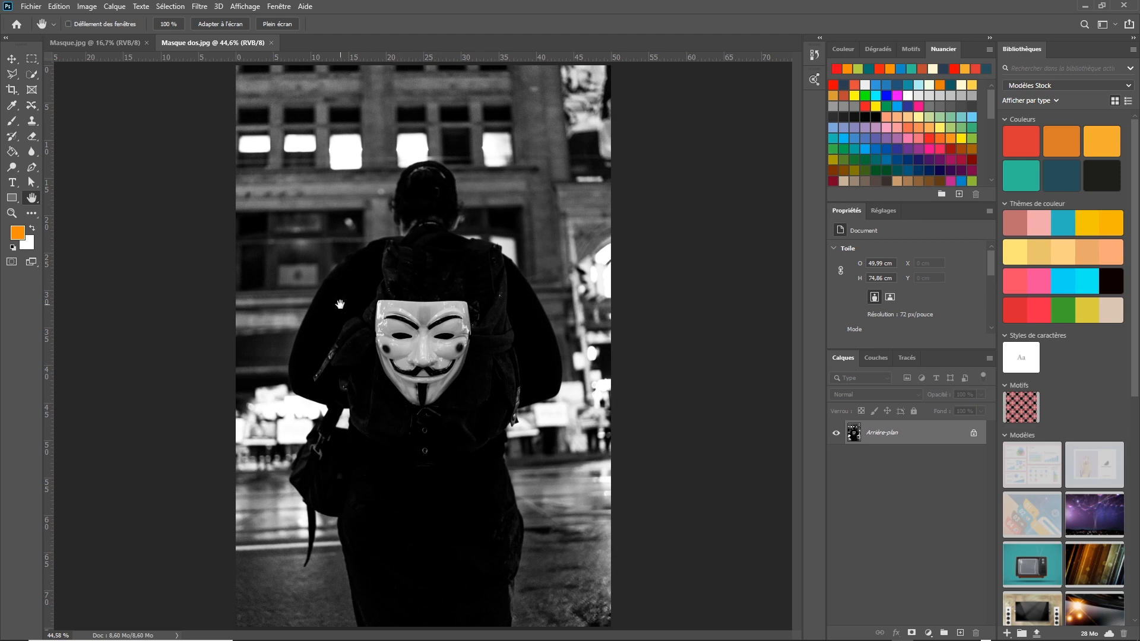
pyautogui.click(111, 44)
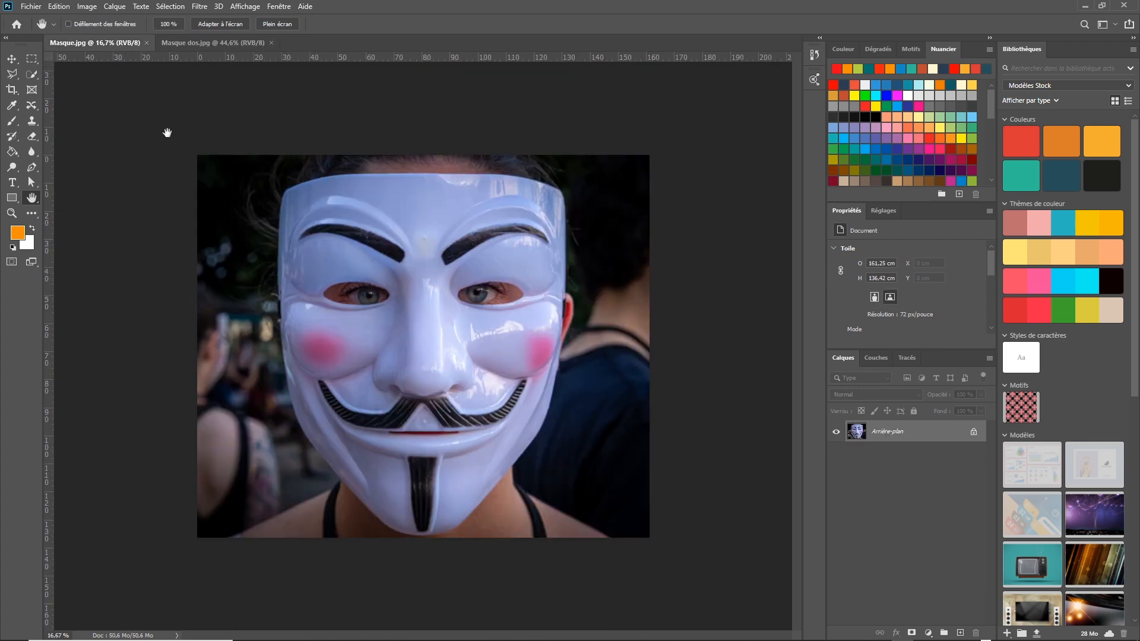
# Select the whole white mask in Masque.jpg with Quick Selection, leaving out both eye openings
pyautogui.click(31, 74)
pyautogui.moveTo(329, 192)
pyautogui.mouseDown()
pyautogui.moveTo(475, 199)
pyautogui.moveTo(537, 237)
pyautogui.moveTo(536, 339)
pyautogui.moveTo(472, 435)
pyautogui.moveTo(465, 513)
pyautogui.moveTo(405, 451)
pyautogui.moveTo(331, 406)
pyautogui.moveTo(312, 349)
pyautogui.moveTo(351, 454)
pyautogui.moveTo(418, 368)
pyautogui.mouseUp()
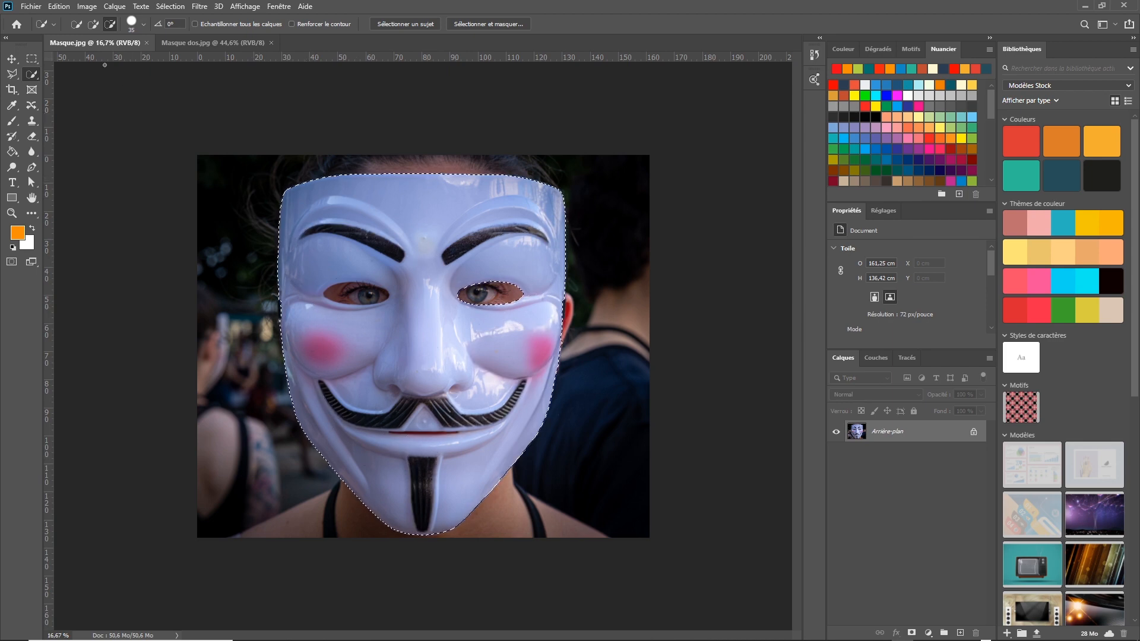
pyautogui.click(110, 24)
pyautogui.moveTo(339, 295); pyautogui.dragTo(383, 292)
# Copy the selected mask and paste it into Masque dos.jpg
pyautogui.click(59, 7)
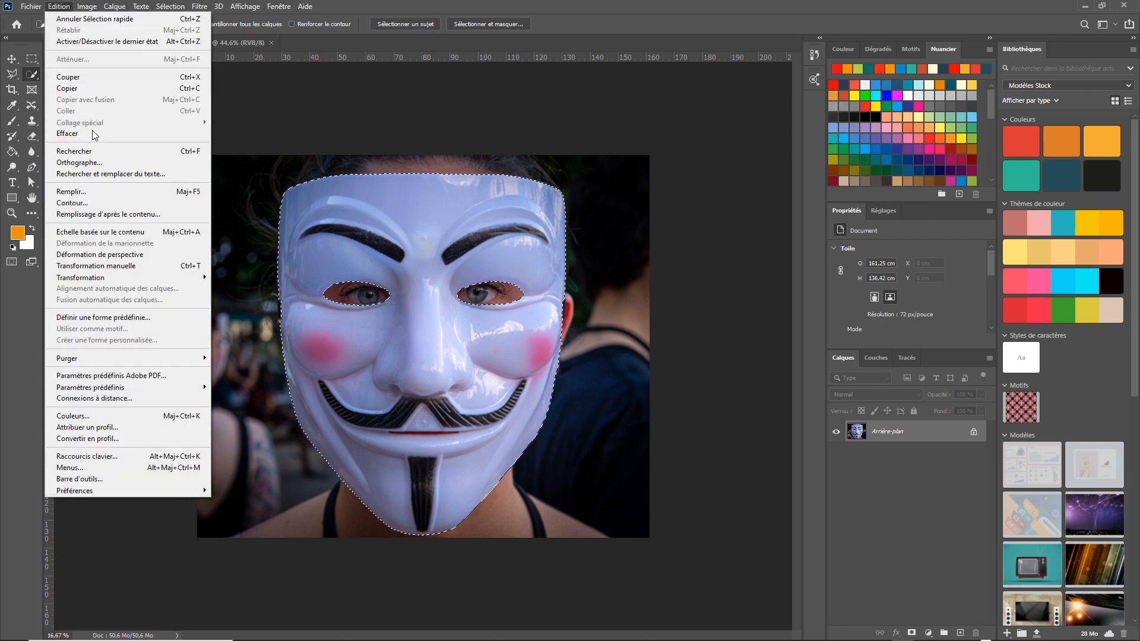
pyautogui.click(90, 89)
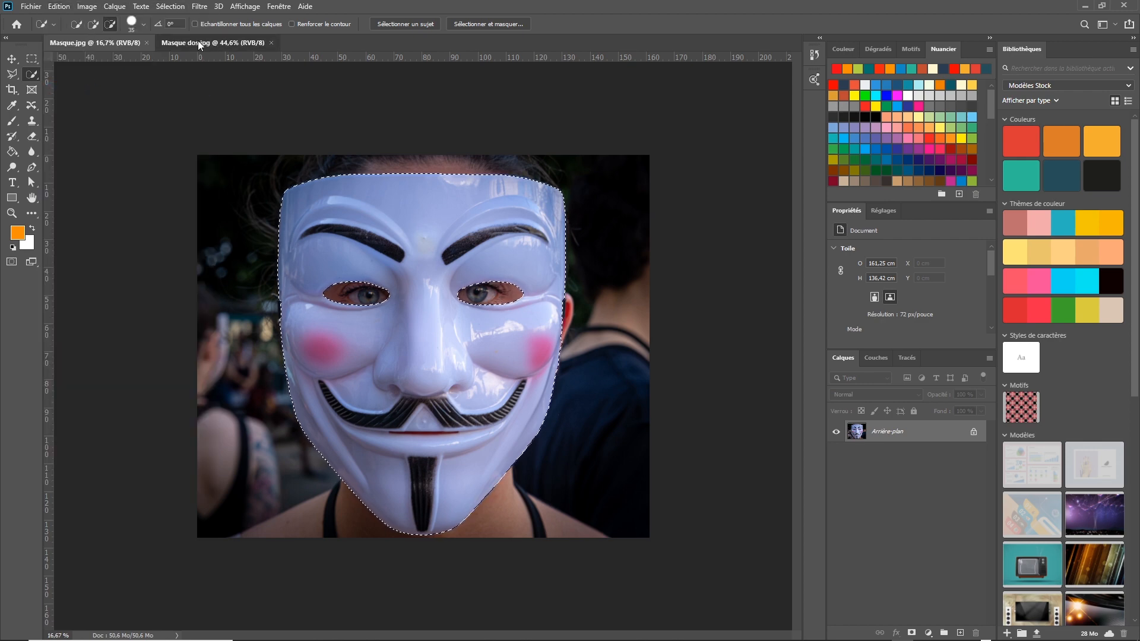
pyautogui.click(198, 41)
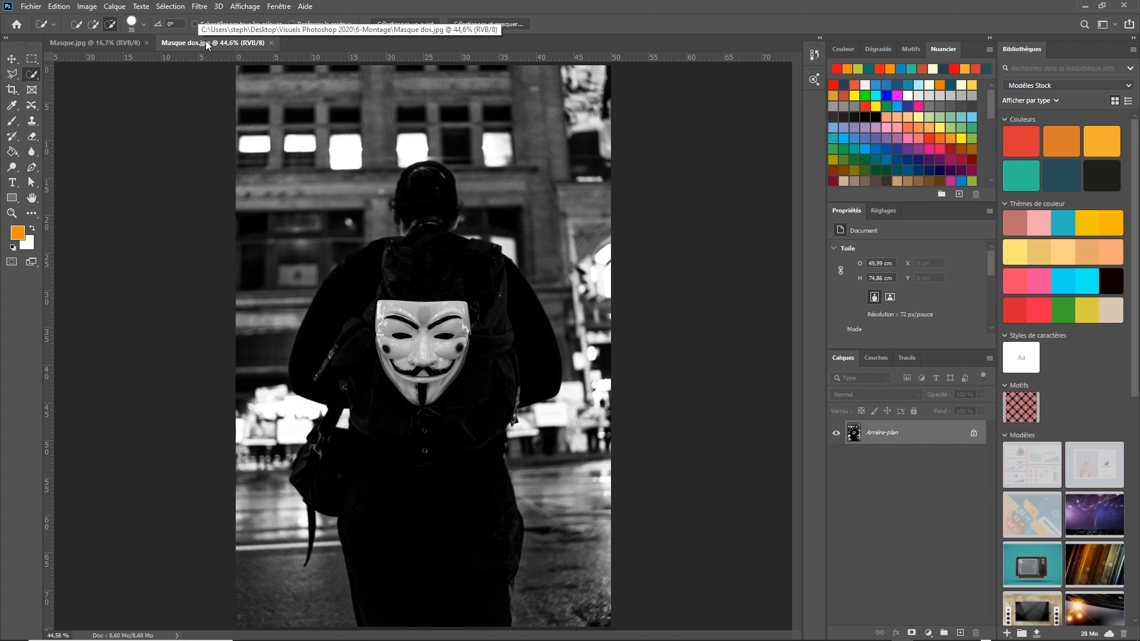
pyautogui.click(65, 7)
pyautogui.click(93, 111)
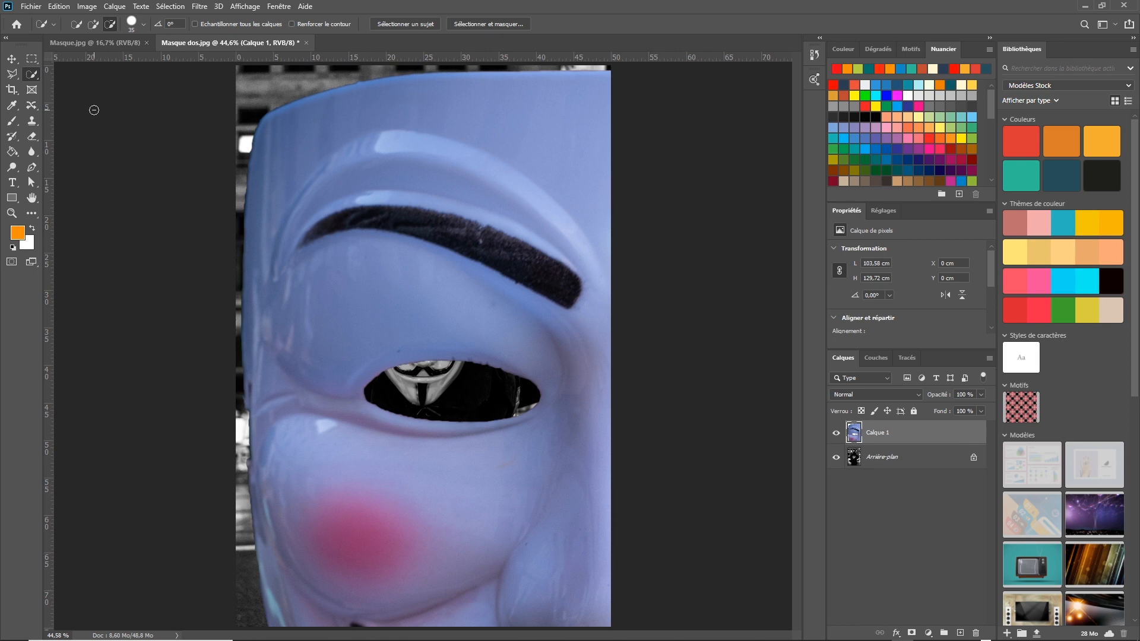
# Check the image size of Masque.jpg without changing it
pyautogui.click(132, 44)
pyautogui.click(87, 7)
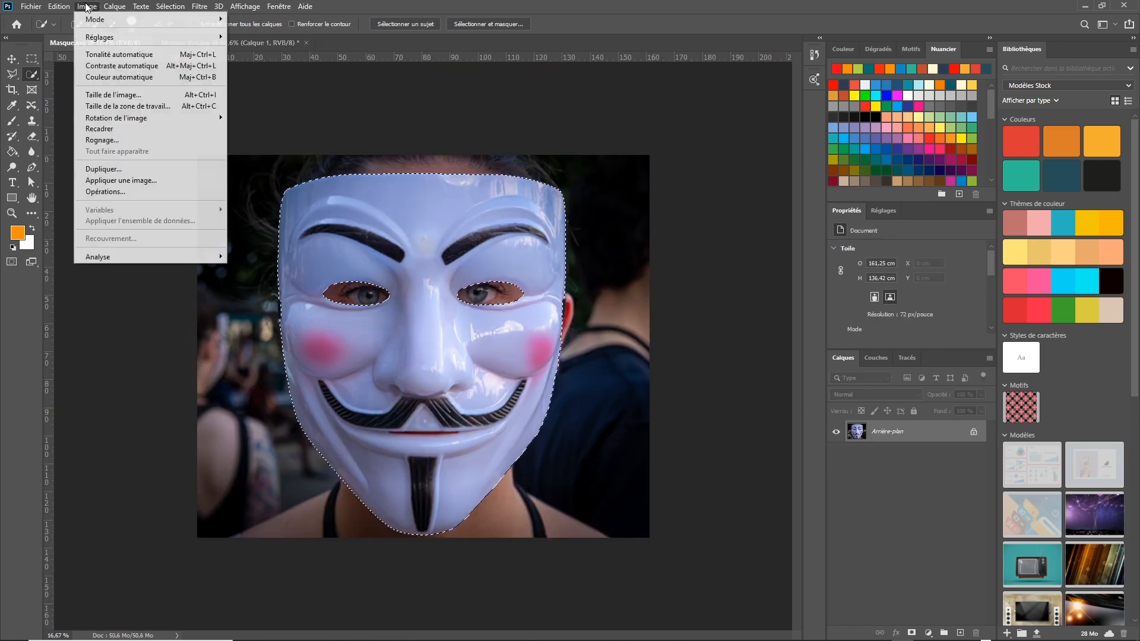
pyautogui.click(113, 95)
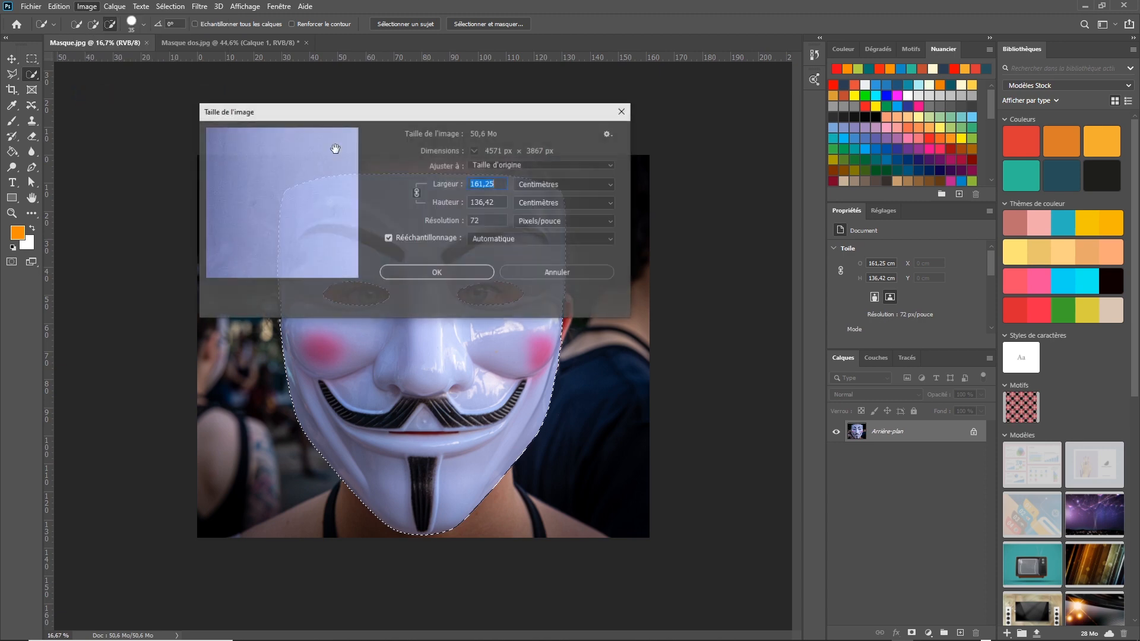
pyautogui.moveTo(409, 112); pyautogui.dragTo(299, 98)
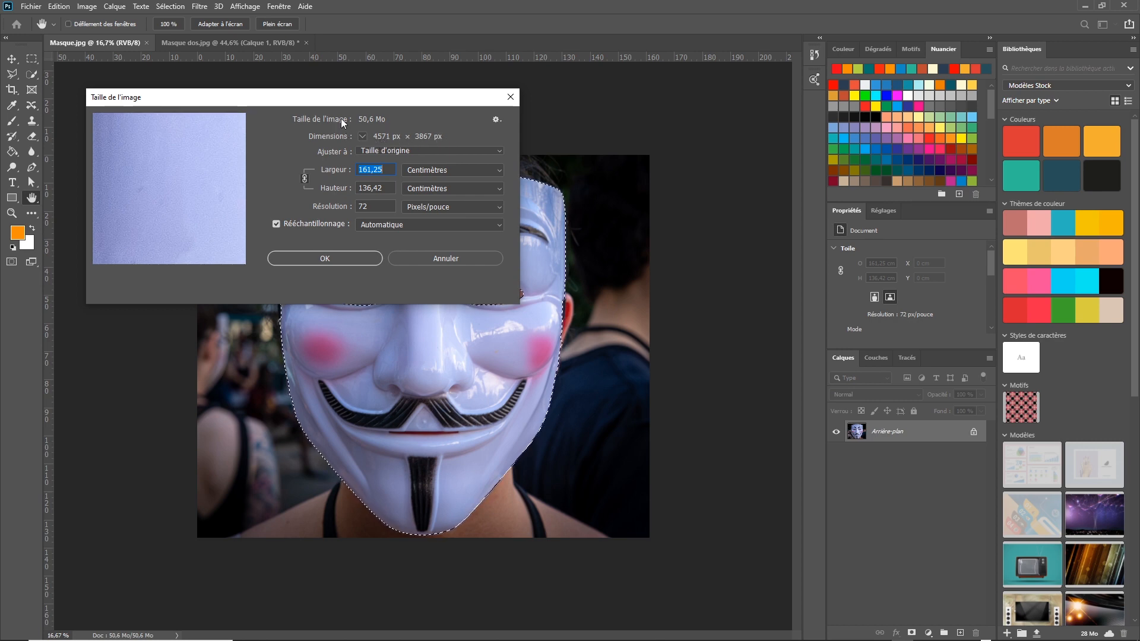
pyautogui.click(430, 259)
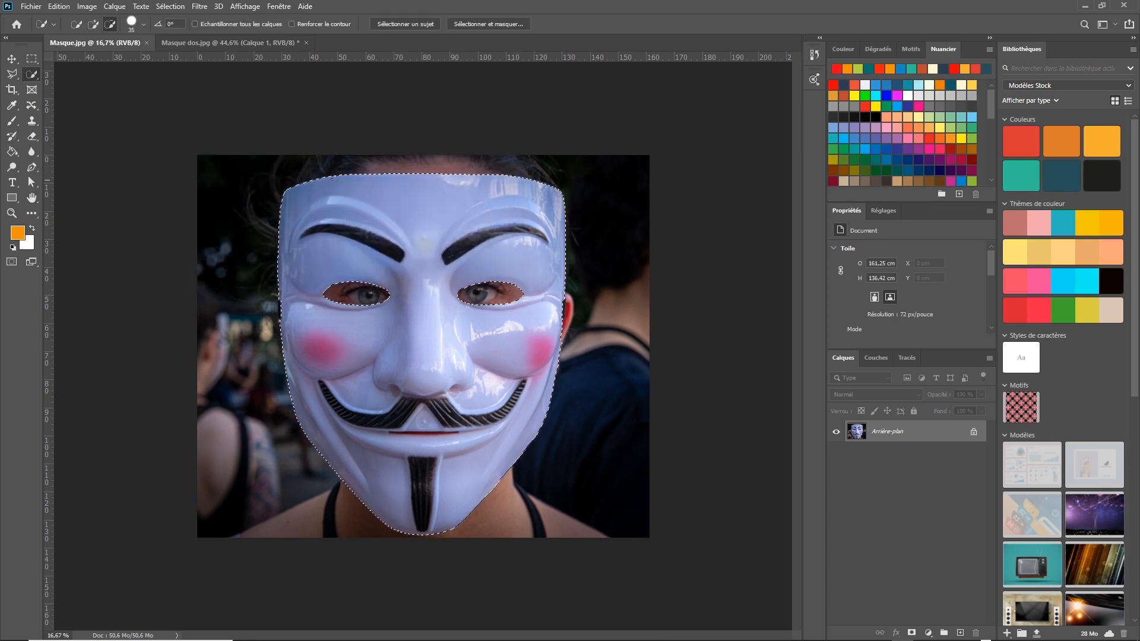
# Check the image size of Masque dos.jpg without changing it
pyautogui.click(242, 44)
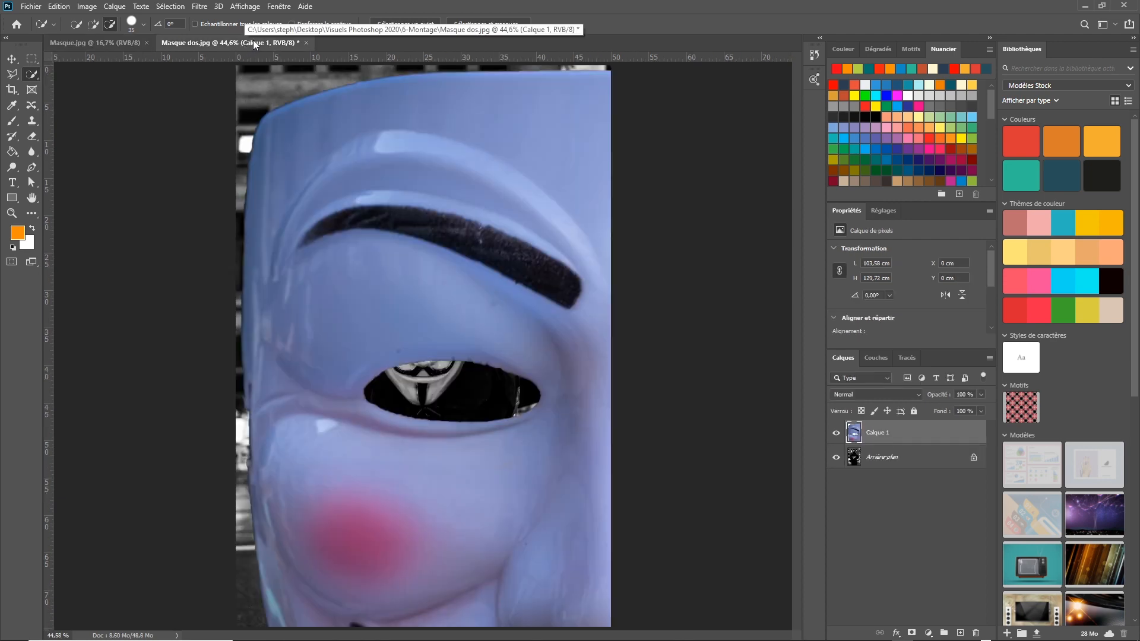
pyautogui.click(88, 7)
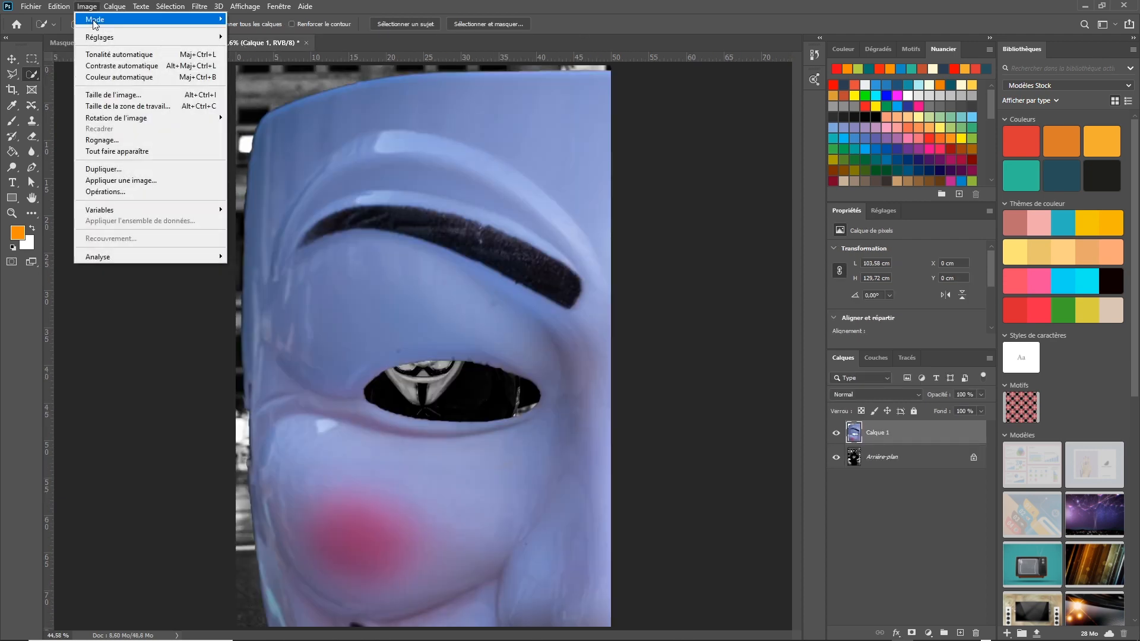
pyautogui.click(118, 96)
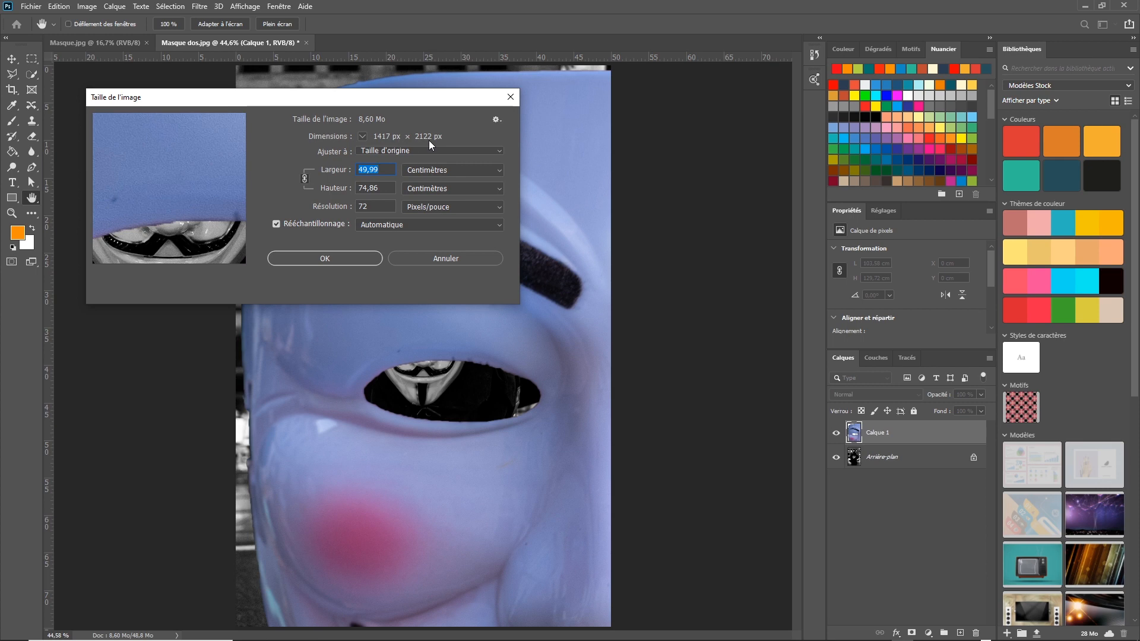
pyautogui.click(425, 258)
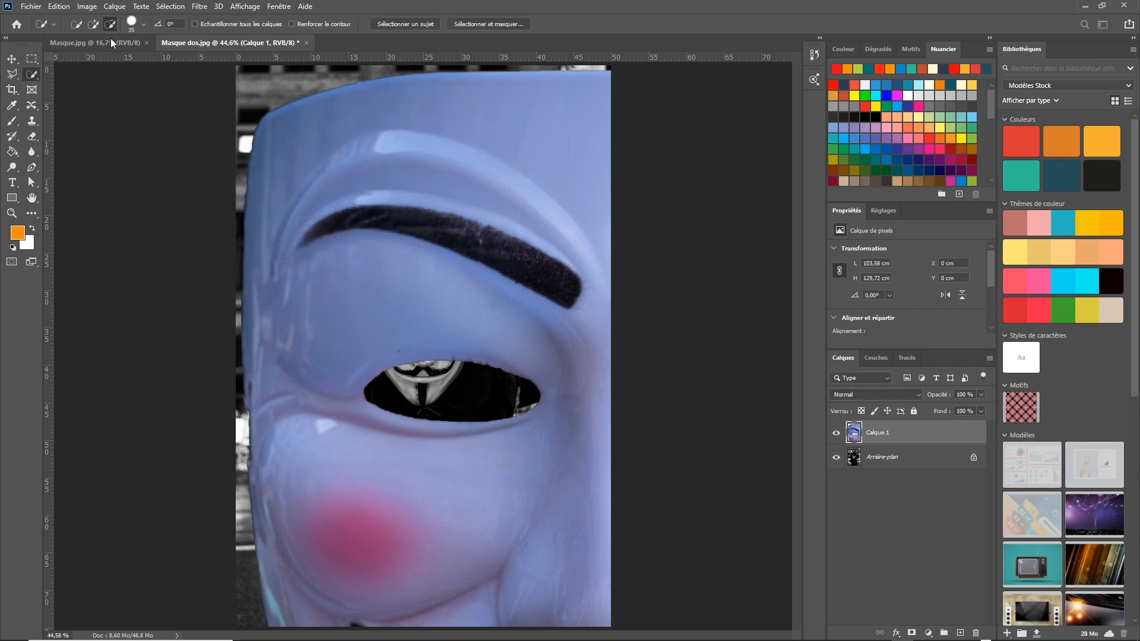
# Compare the pixel dimensions of Masque.jpg and Masque dos.jpg once more, ending on Masque dos.jpg
pyautogui.click(113, 41)
pyautogui.click(87, 7)
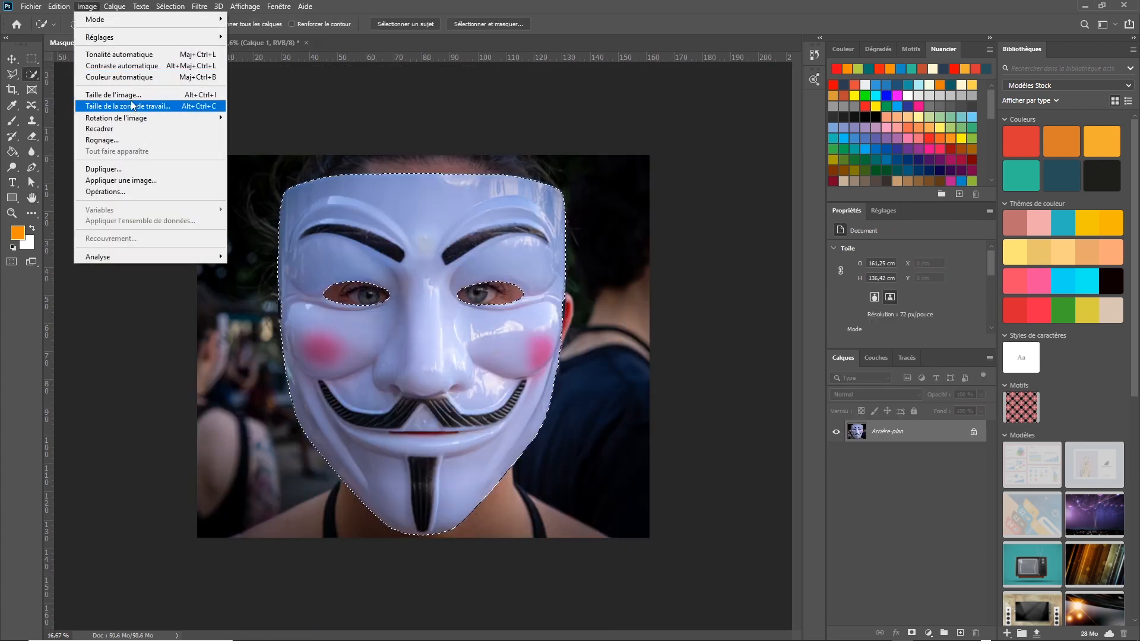
pyautogui.click(110, 92)
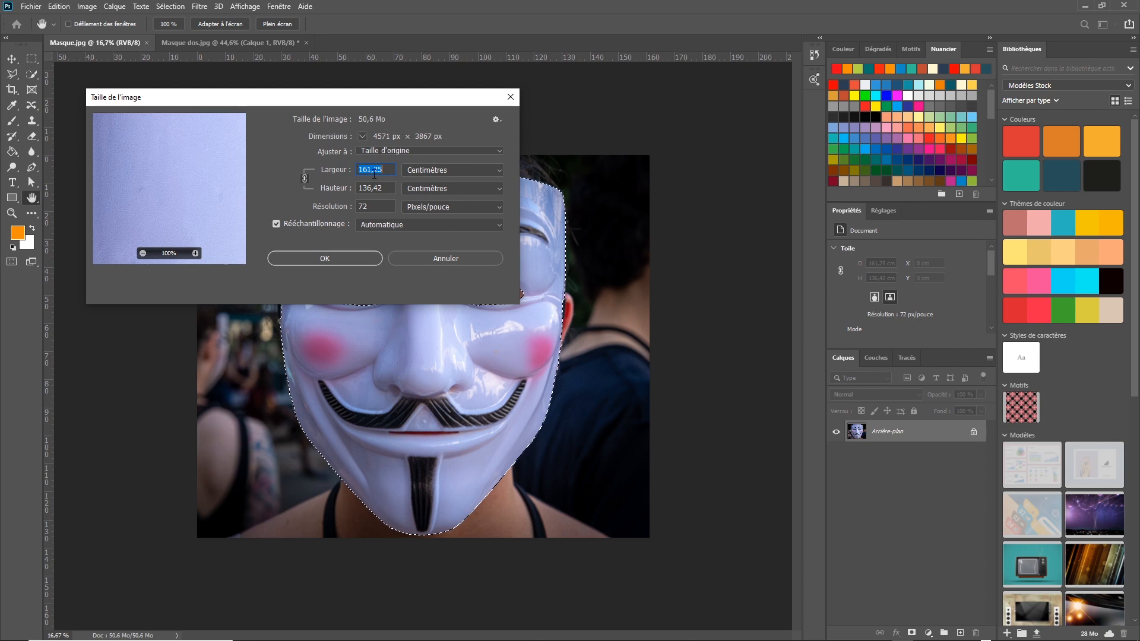
pyautogui.click(439, 259)
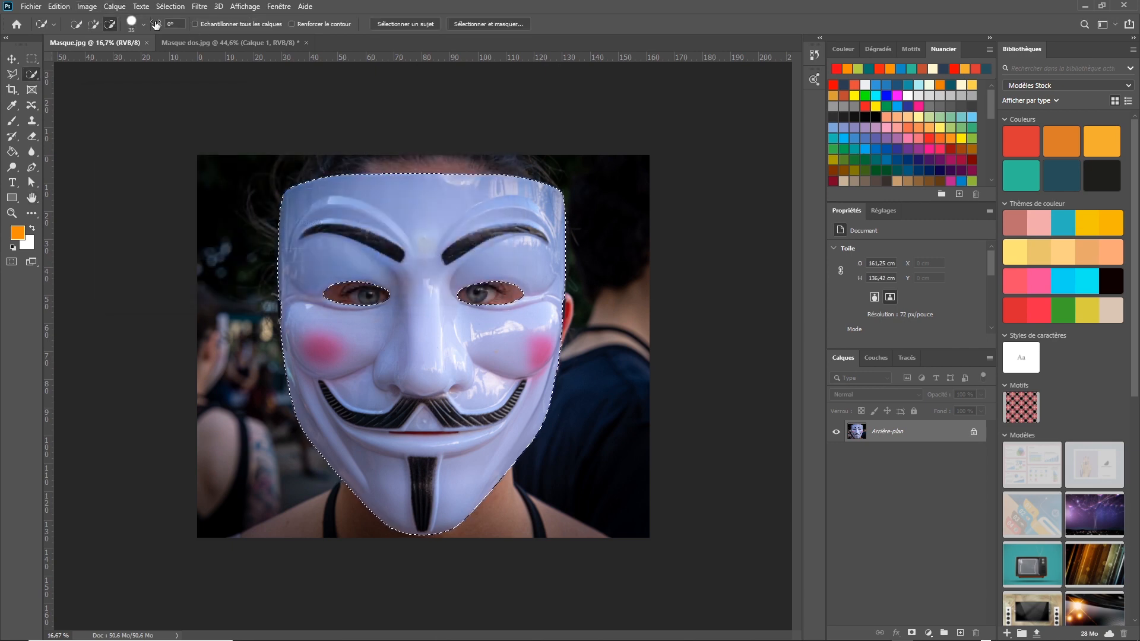
pyautogui.click(196, 42)
pyautogui.click(87, 7)
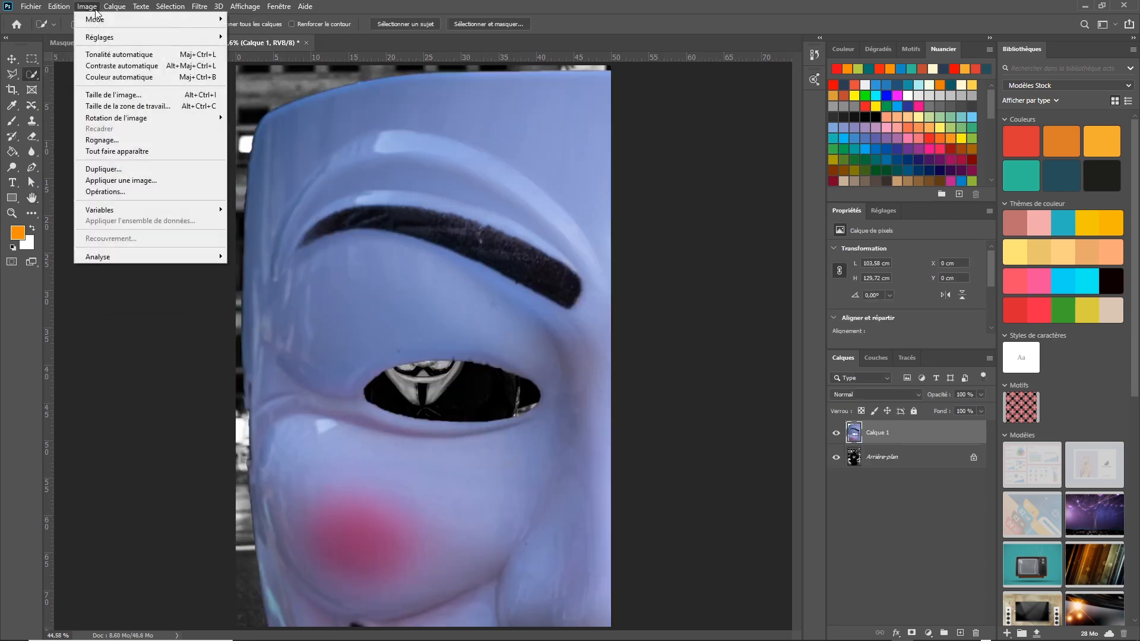
pyautogui.click(113, 94)
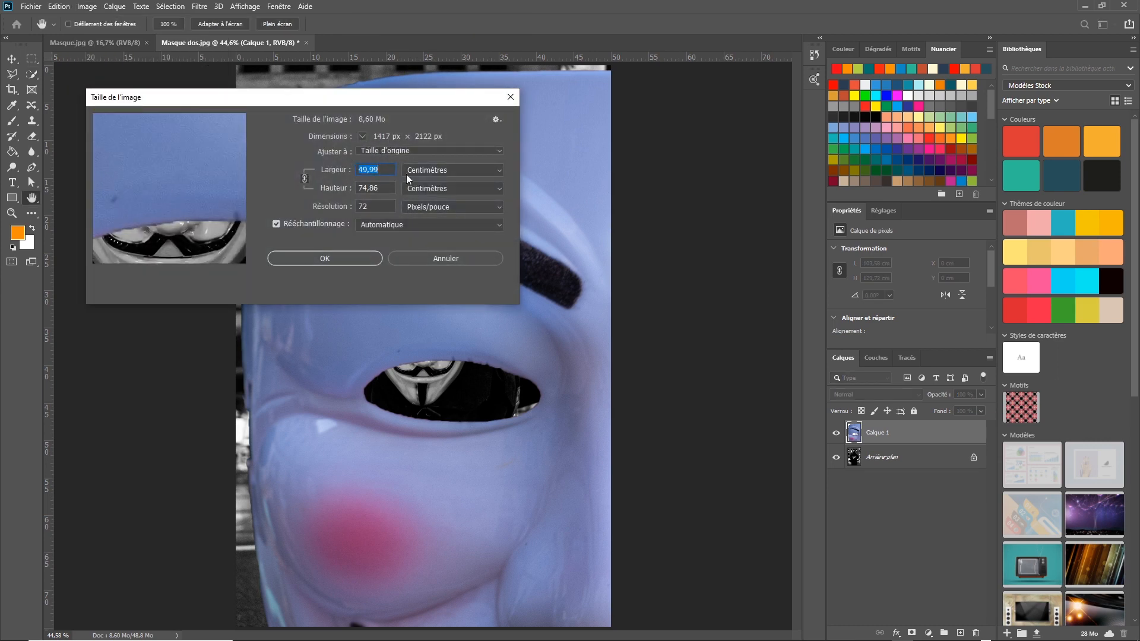
pyautogui.click(443, 256)
pyautogui.press('w')
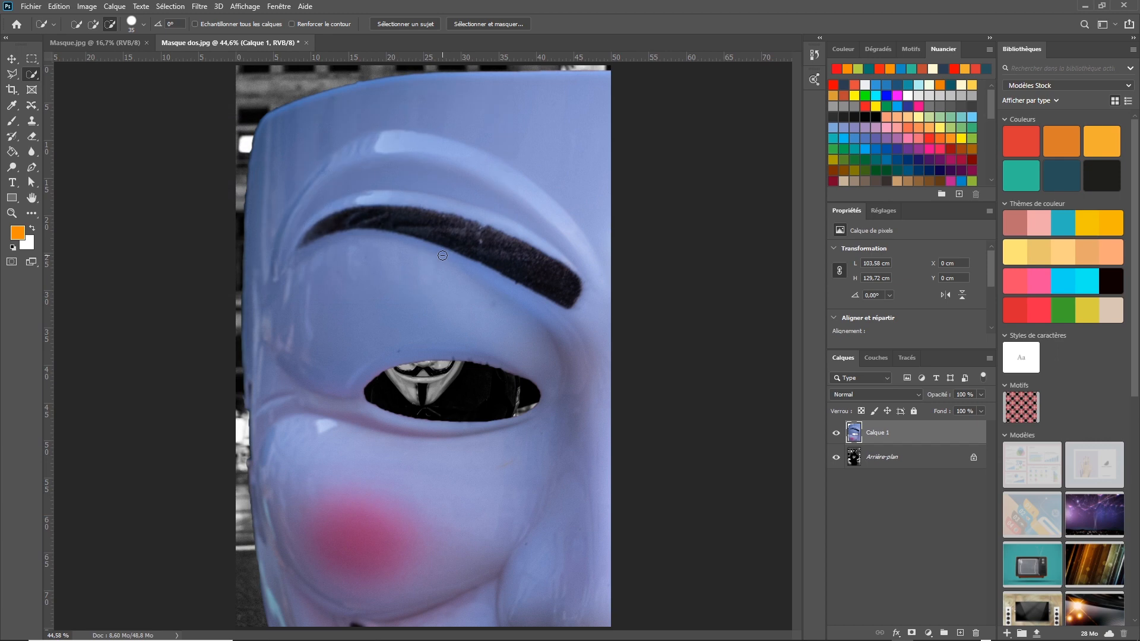
pyautogui.click(124, 40)
pyautogui.click(187, 43)
# Try scaling the oversized pasted mask with Free Transform, cancel it, and delete that layer from Masque dos.jpg
pyautogui.hotkey('ctrl', '-')
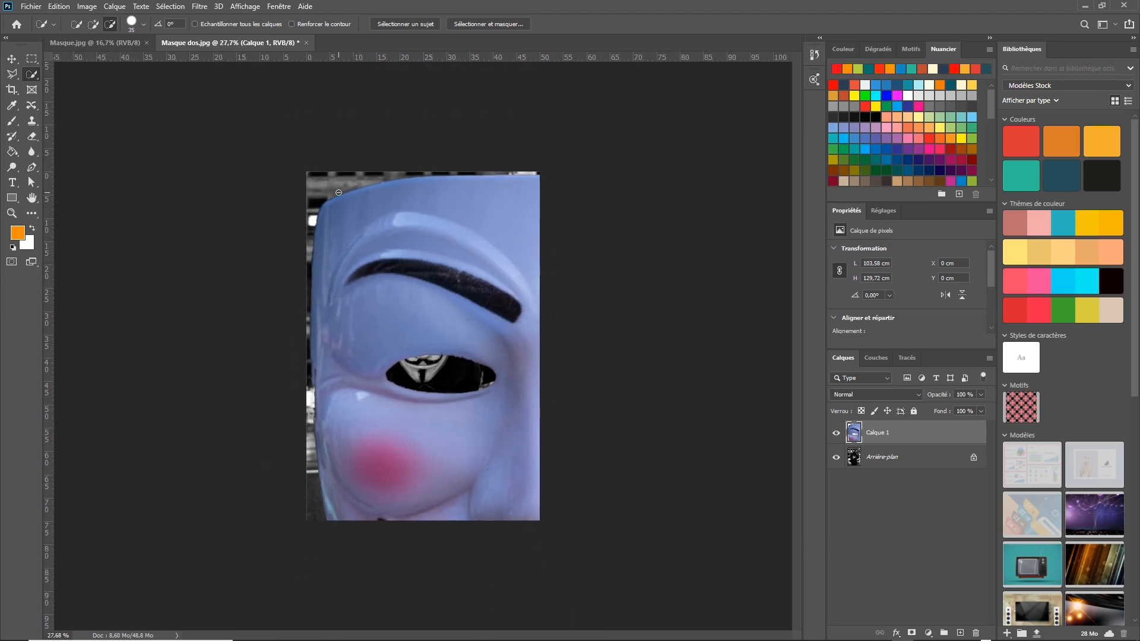
pyautogui.hotkey('ctrl', 't')
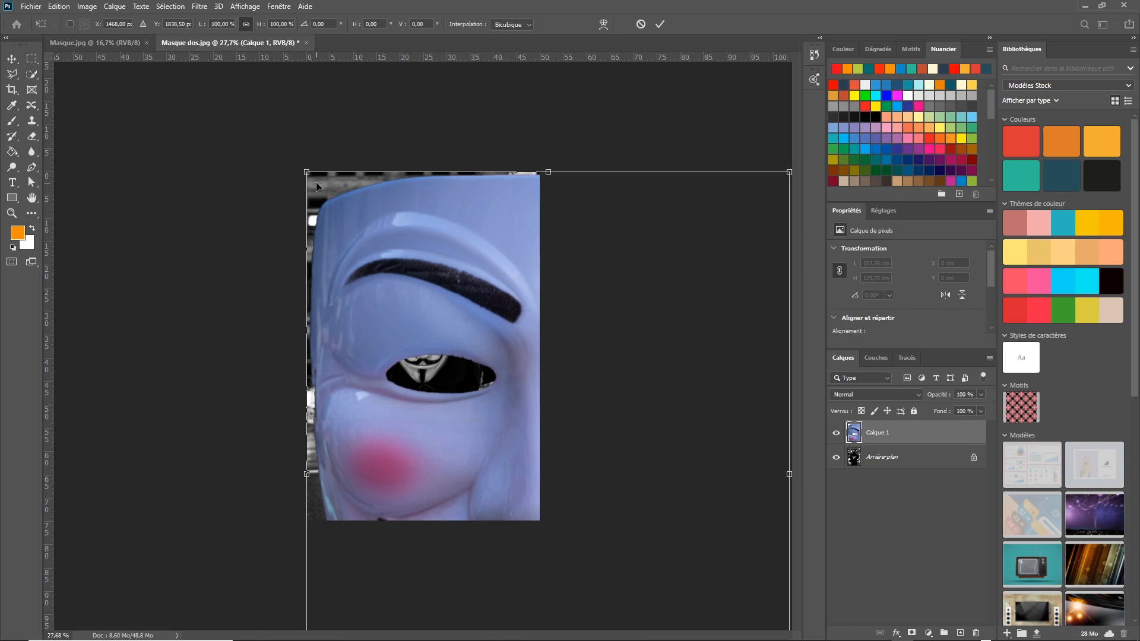
pyautogui.moveTo(306, 172); pyautogui.dragTo(370, 246)
pyautogui.press('Escape')
pyautogui.press('w')
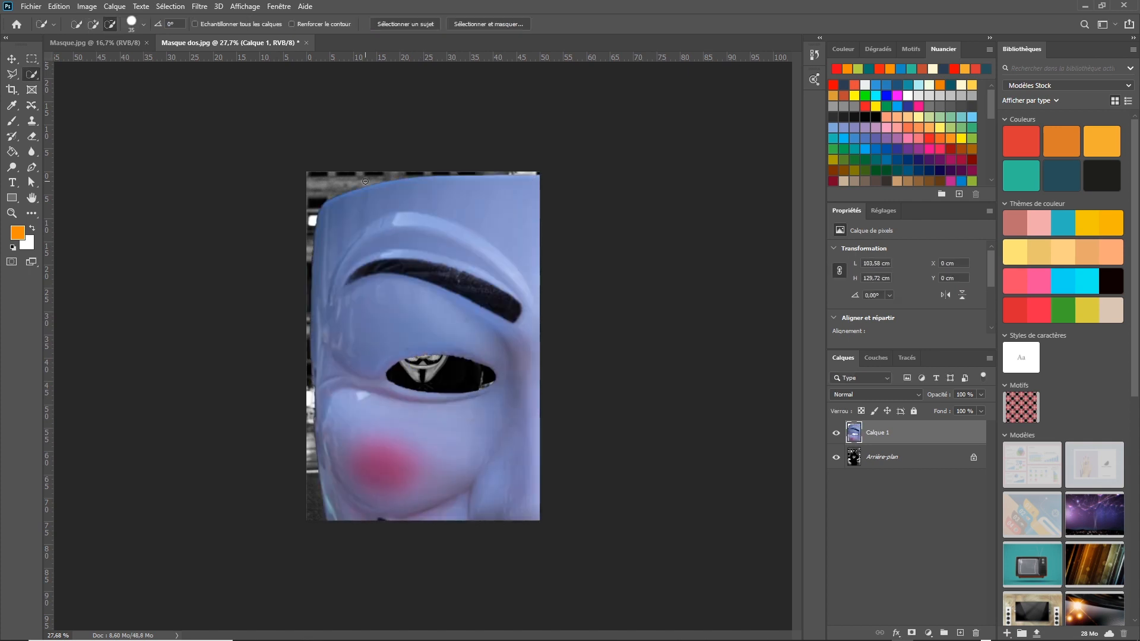
pyautogui.moveTo(855, 433); pyautogui.dragTo(976, 631)
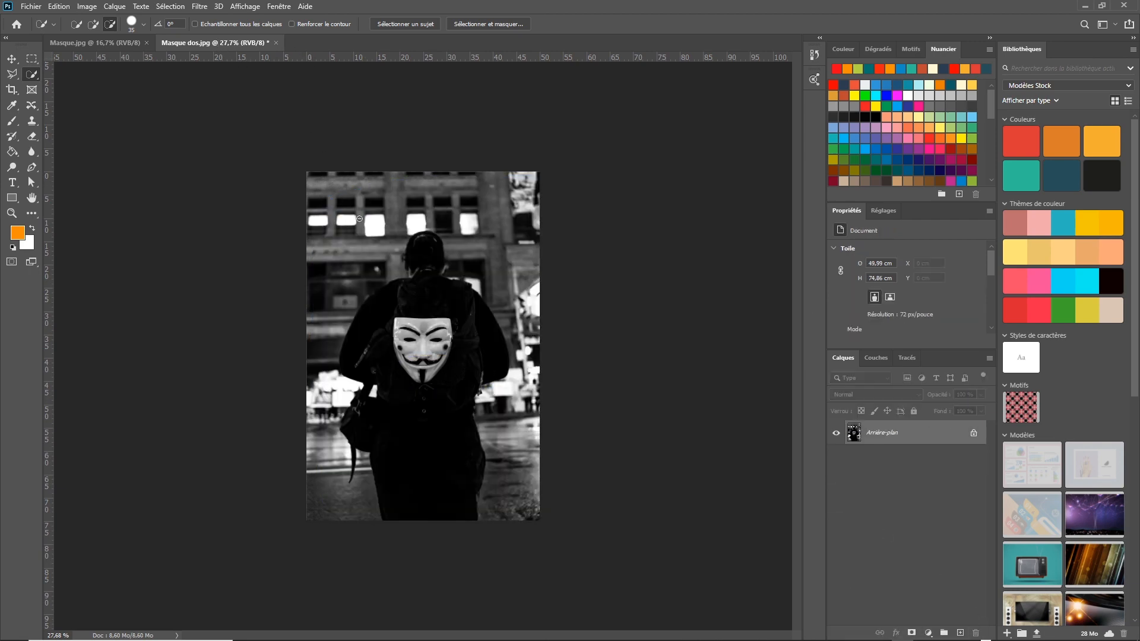
# Try to select the mask on the backpack using a smaller Quick Selection brush
pyautogui.scroll(5, 387, 245)
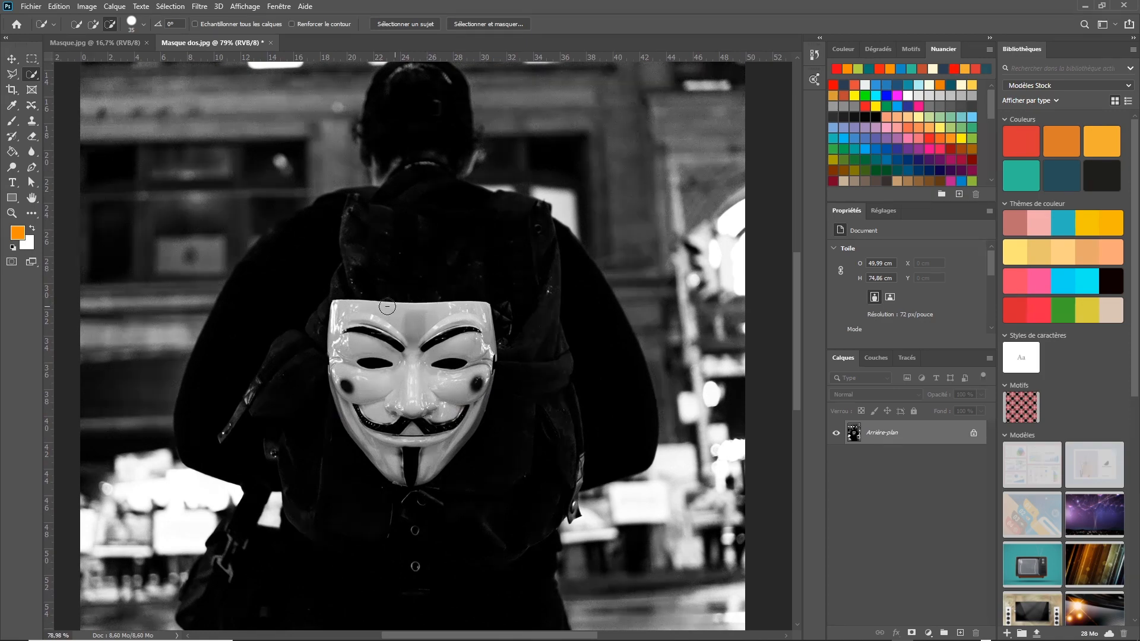
pyautogui.press('[')
pyautogui.press('[')
pyautogui.press('[')
pyautogui.moveTo(345, 310); pyautogui.dragTo(471, 318)
# Select the backpack mask in Masque dos.jpg by tracing its outer contour with the Polygonal Lasso tool, closing at the starting corner
pyautogui.click(11, 73)
pyautogui.click(331, 300)
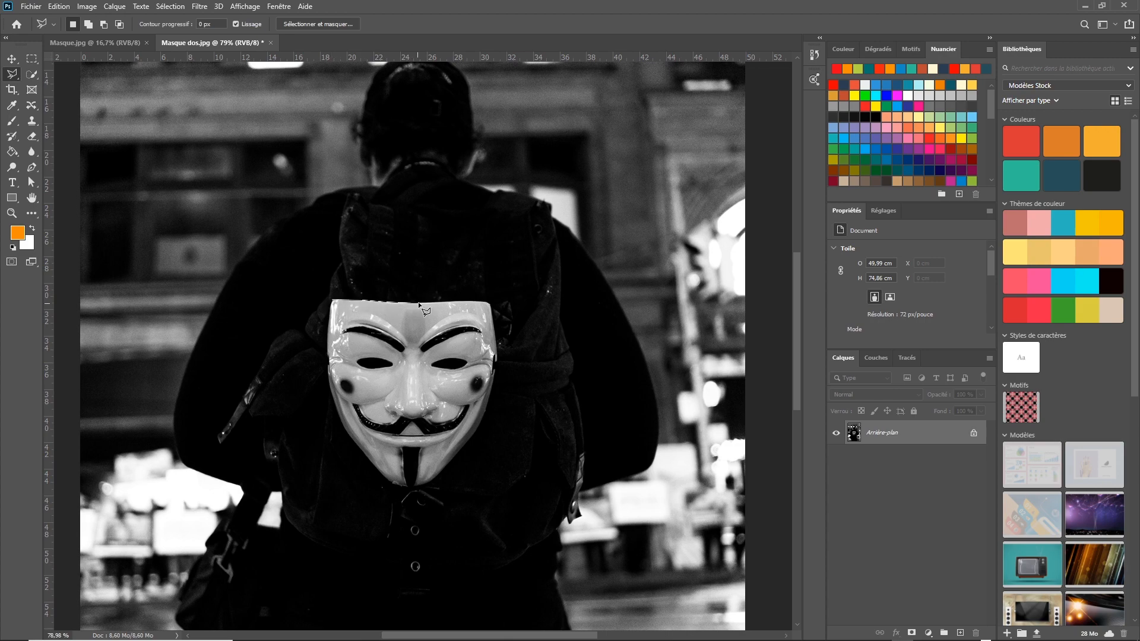
pyautogui.click(490, 302)
pyautogui.click(497, 358)
pyautogui.click(490, 407)
pyautogui.click(423, 485)
pyautogui.click(399, 487)
pyautogui.click(343, 427)
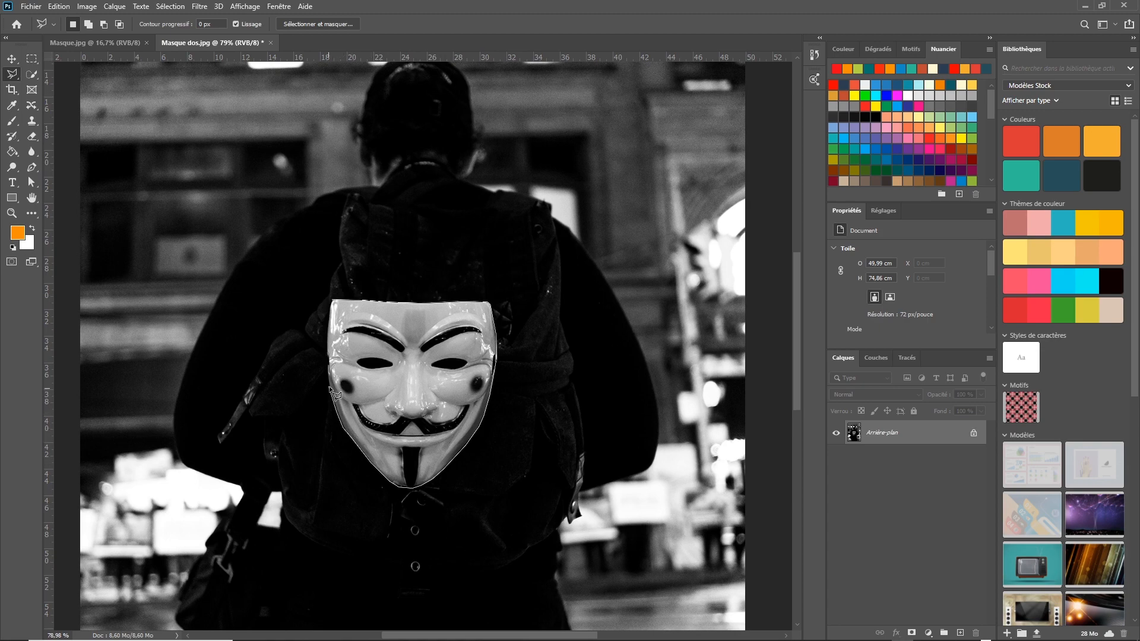
pyautogui.click(326, 367)
pyautogui.click(326, 348)
pyautogui.click(331, 299)
# Copy the selected backpack mask, paste it into Masque.jpg with the existing selection cleared, and return to Masque dos.jpg
pyautogui.click(58, 6)
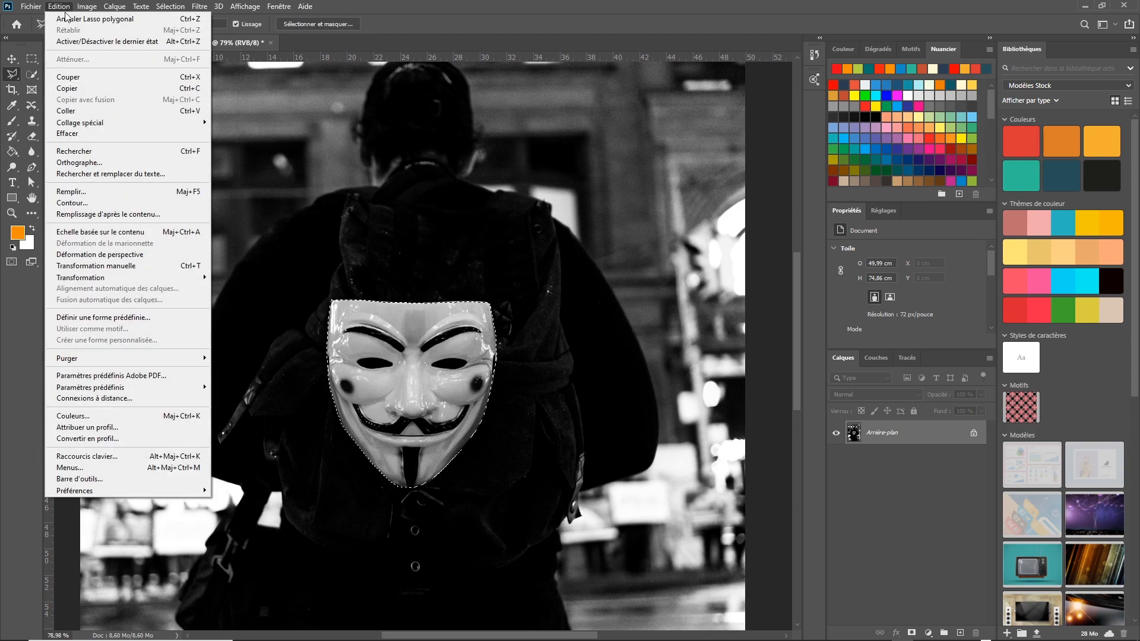
pyautogui.click(89, 89)
pyautogui.click(112, 41)
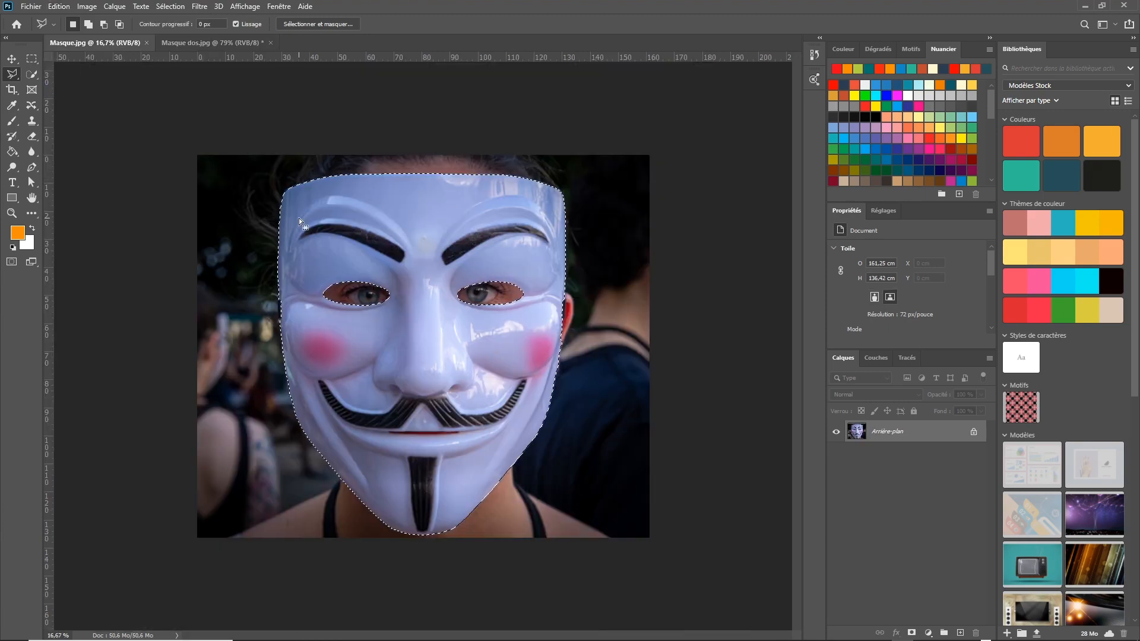
pyautogui.click(58, 6)
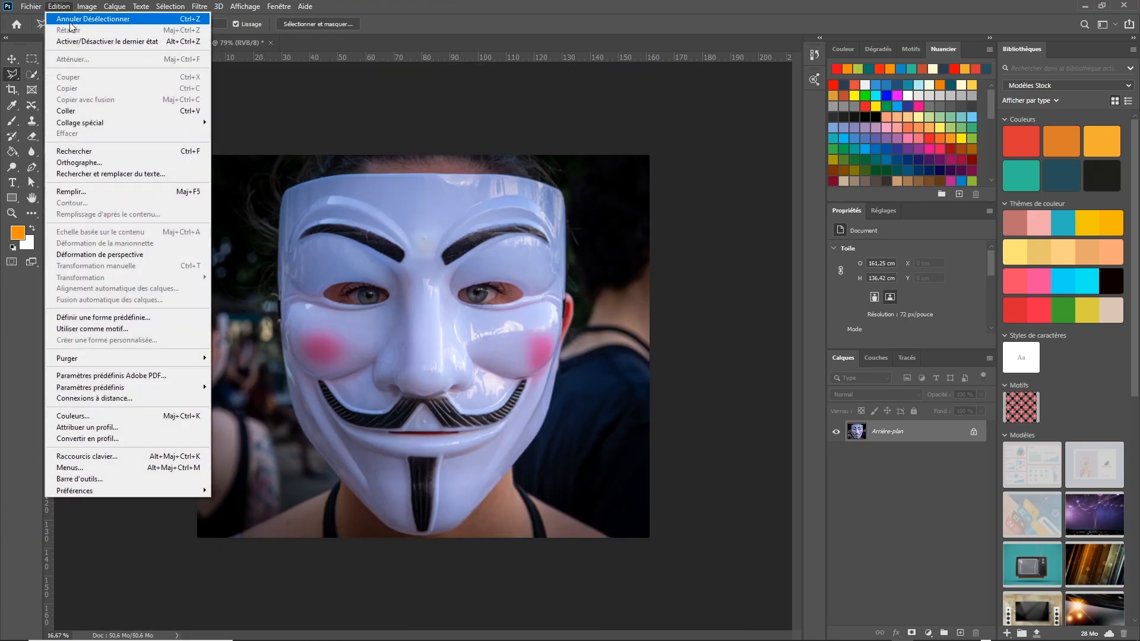
pyautogui.click(93, 112)
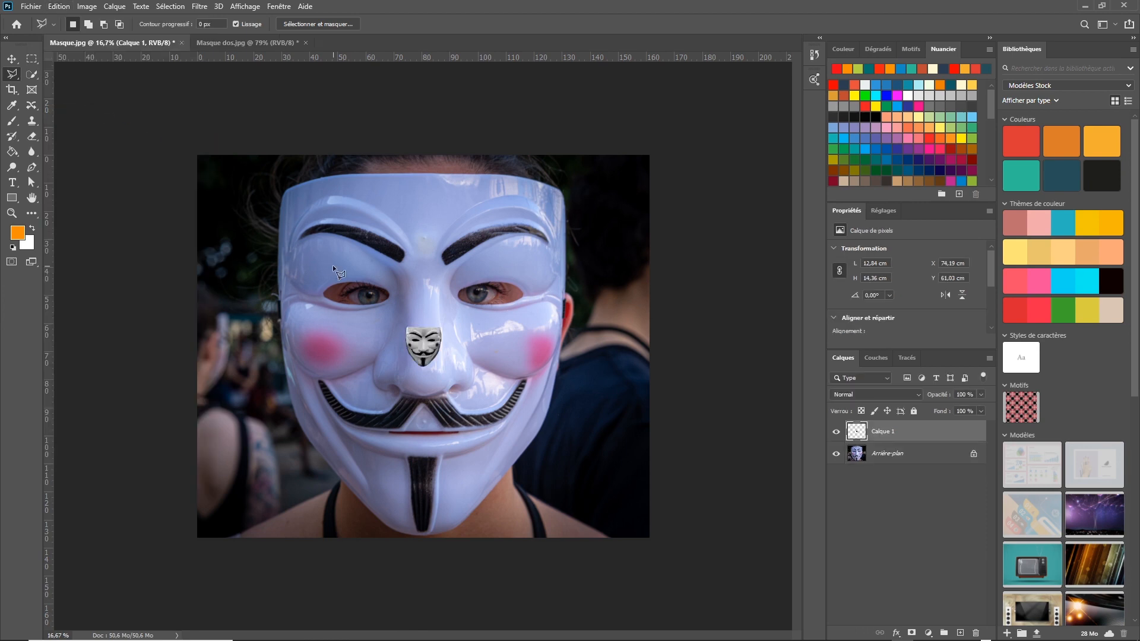
pyautogui.click(263, 43)
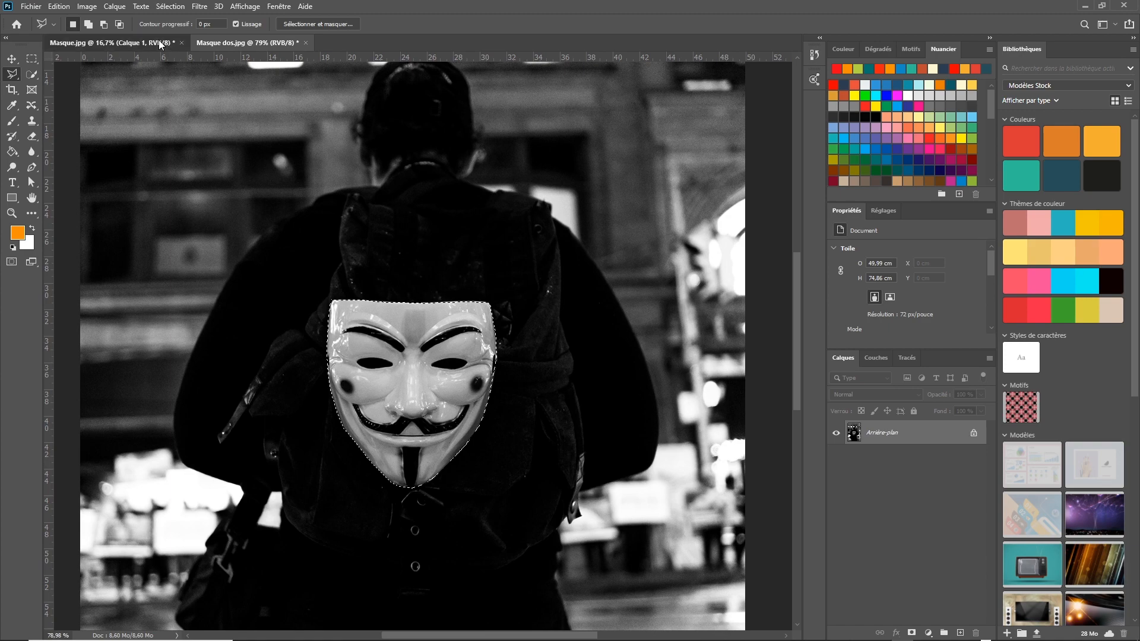
# Switch to Masque.jpg and delete the layer holding the small pasted mask
pyautogui.click(159, 41)
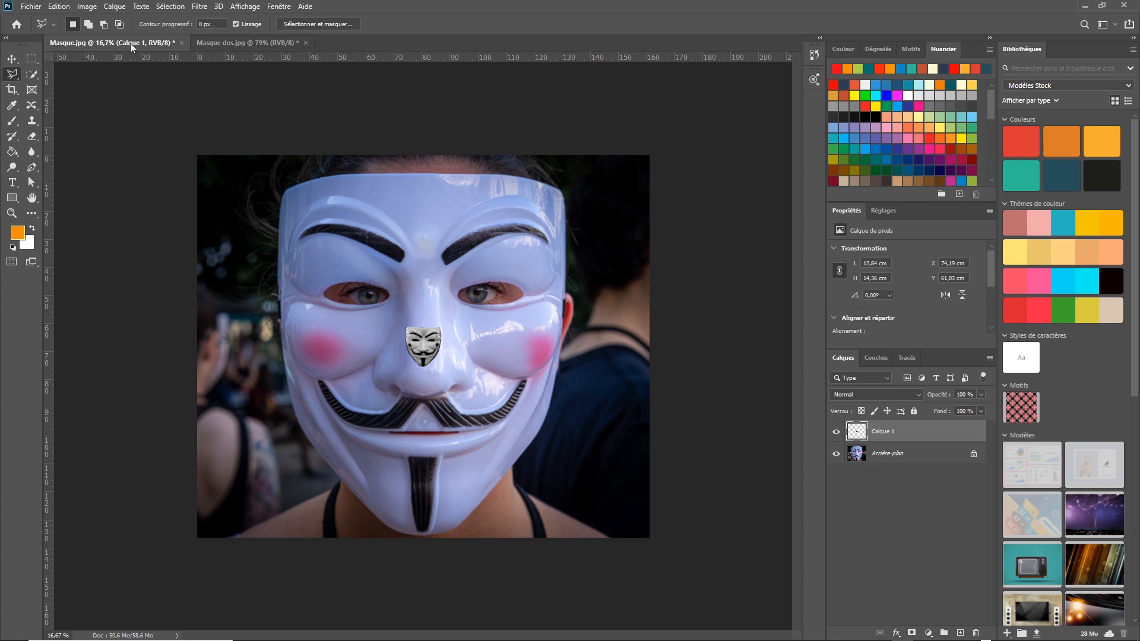
pyautogui.click(93, 8)
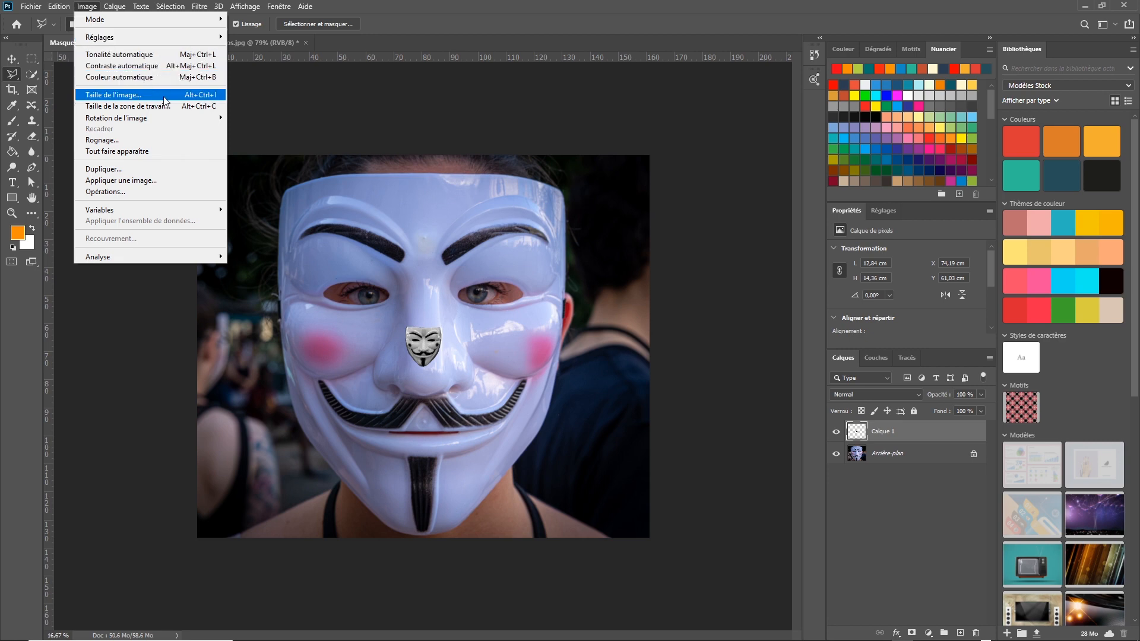
pyautogui.click(94, 6)
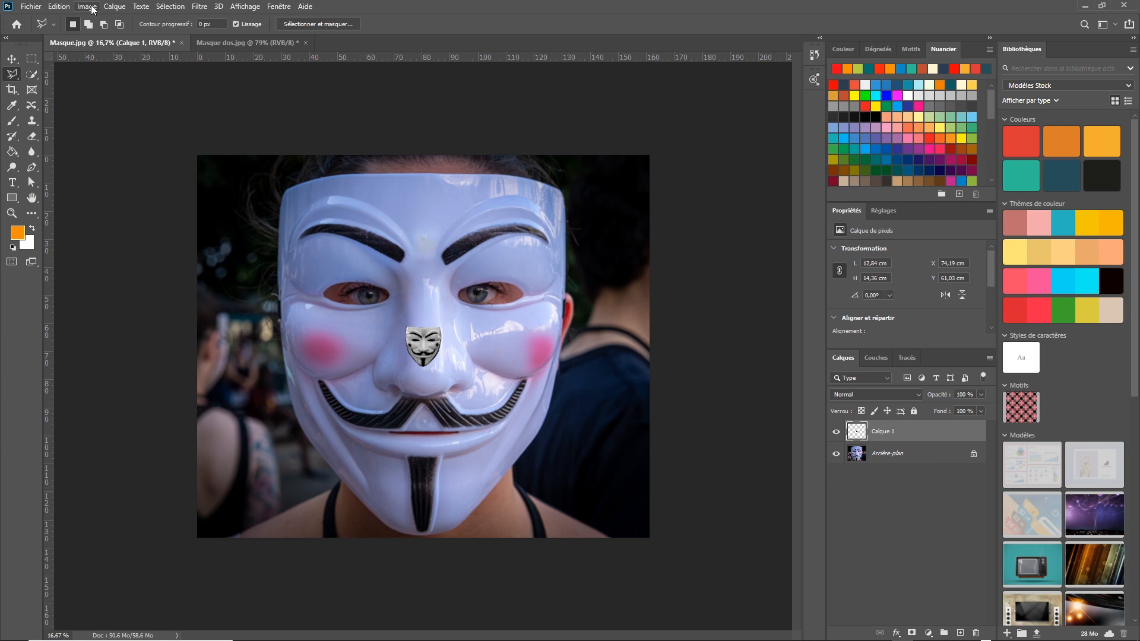
pyautogui.click(41, 8)
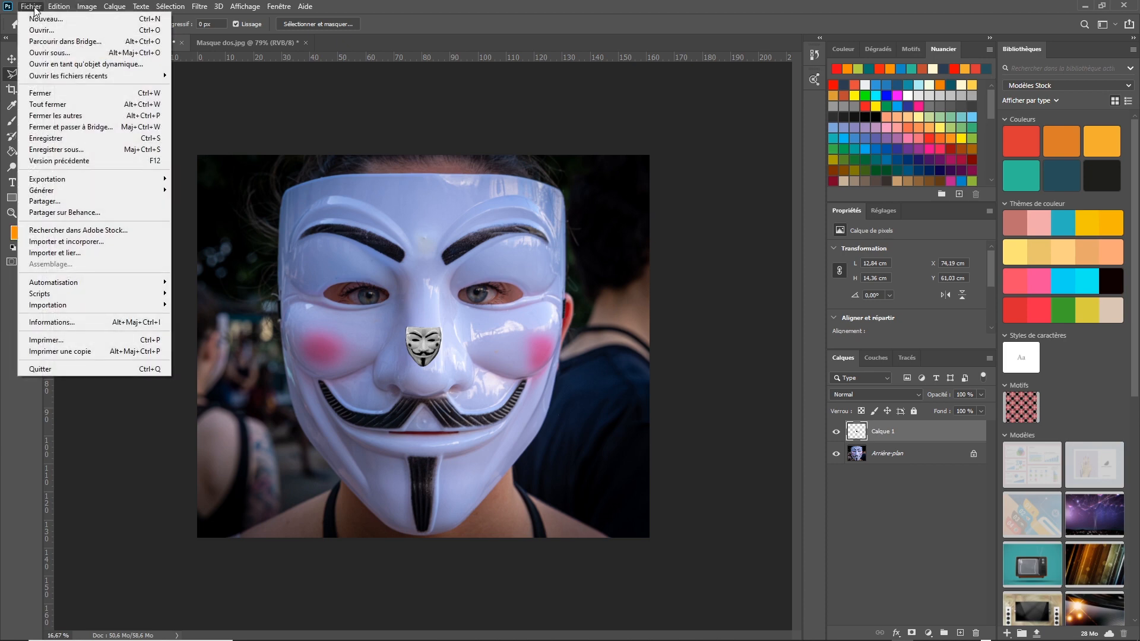
pyautogui.click(41, 7)
pyautogui.click(42, 8)
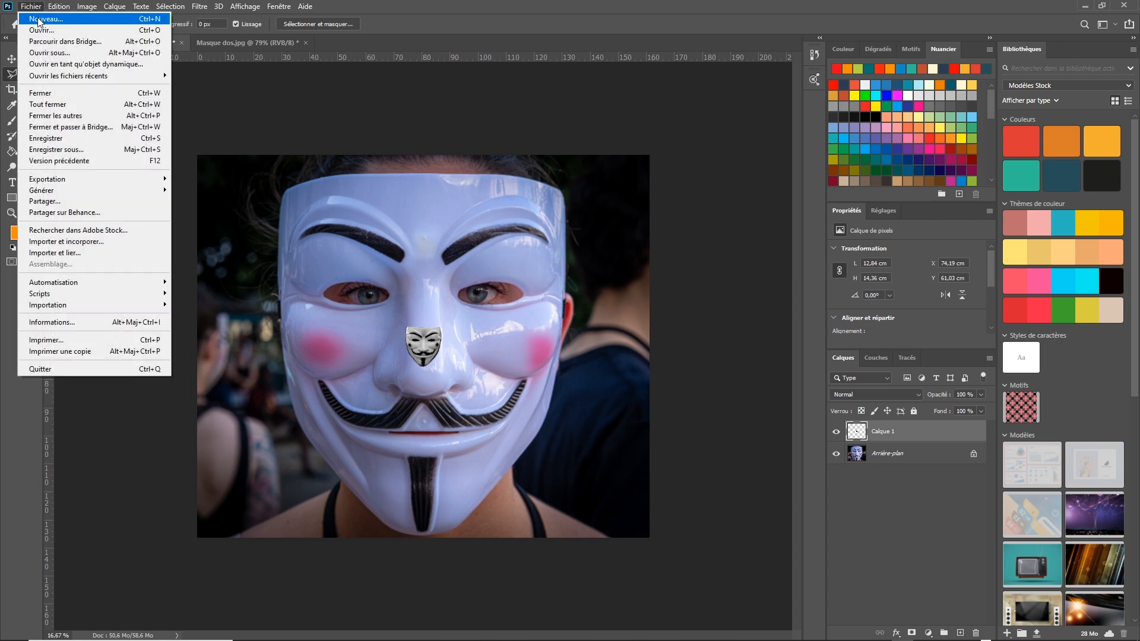
pyautogui.click(32, 8)
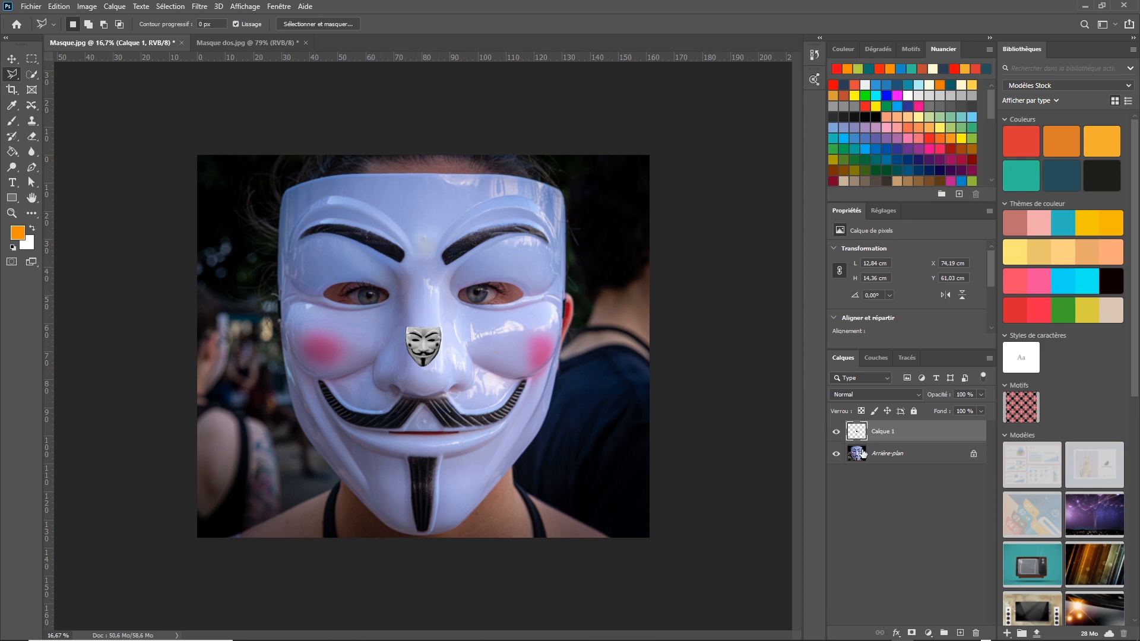
pyautogui.moveTo(862, 438); pyautogui.dragTo(975, 633)
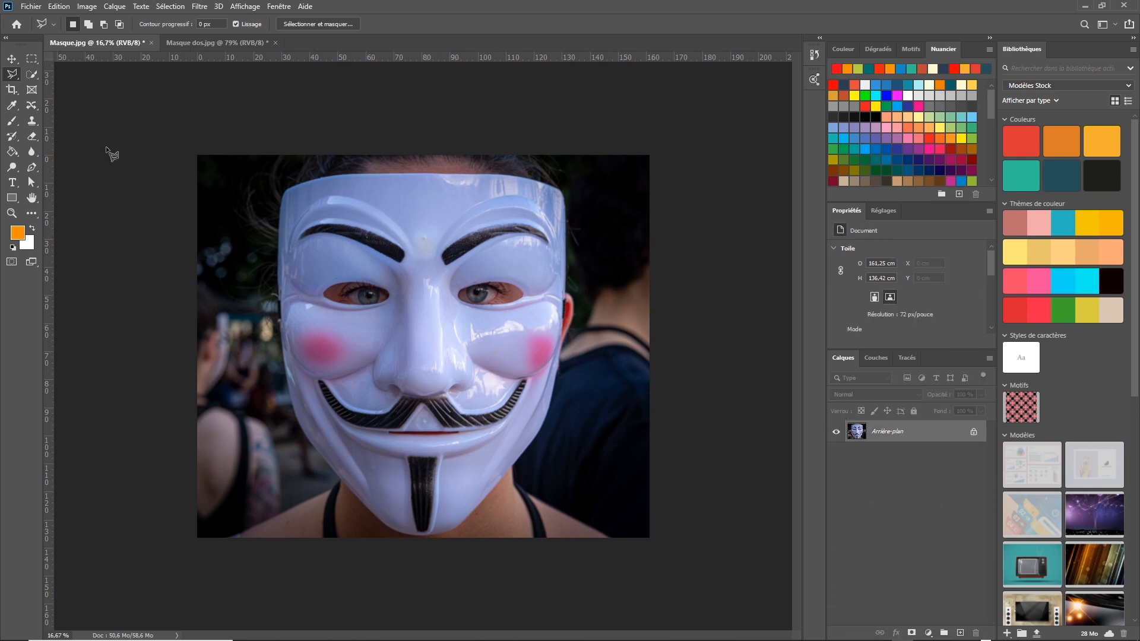
# Select the large mask in Masque.jpg with the Quick Selection tool in add mode, including the unselected patches on the cheek and temple
pyautogui.click(31, 72)
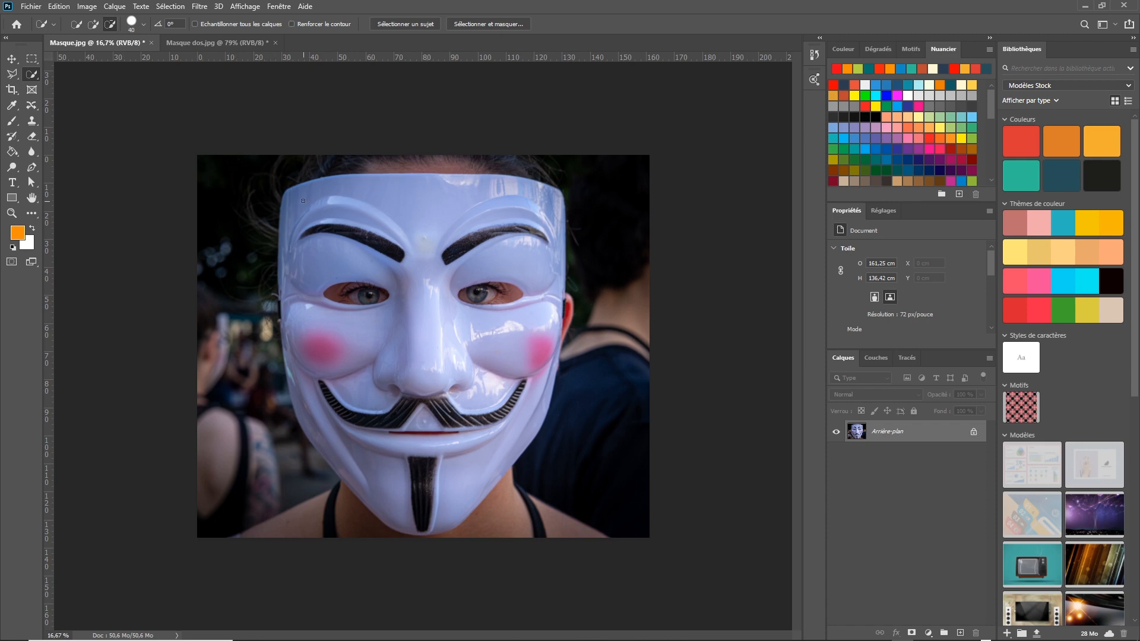
pyautogui.moveTo(309, 234); pyautogui.dragTo(553, 251)
pyautogui.hotkey('ctrl', 'd')
pyautogui.click(93, 25)
pyautogui.moveTo(346, 247)
pyautogui.mouseDown()
pyautogui.moveTo(433, 248)
pyautogui.moveTo(340, 209)
pyautogui.moveTo(472, 207)
pyautogui.mouseUp()
pyautogui.moveTo(514, 270)
pyautogui.mouseDown()
pyautogui.moveTo(547, 302)
pyautogui.moveTo(556, 266)
pyautogui.moveTo(551, 315)
pyautogui.moveTo(464, 457)
pyautogui.moveTo(408, 499)
pyautogui.moveTo(321, 369)
pyautogui.moveTo(296, 288)
pyautogui.moveTo(315, 311)
pyautogui.moveTo(302, 268)
pyautogui.moveTo(308, 325)
pyautogui.moveTo(306, 266)
pyautogui.moveTo(310, 327)
pyautogui.mouseUp()
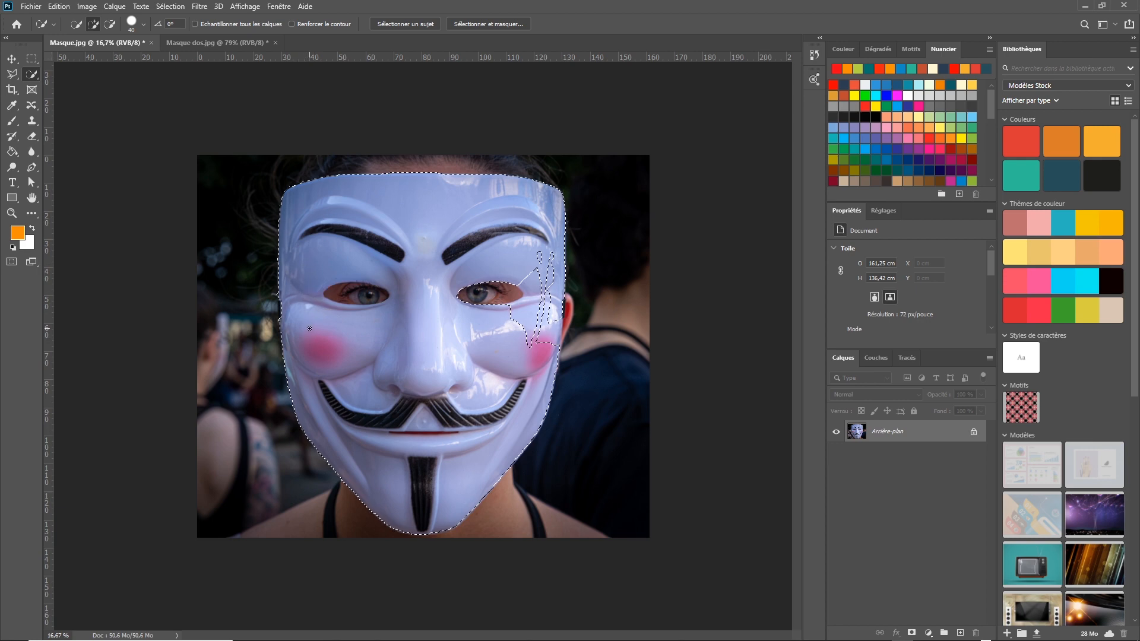
pyautogui.moveTo(523, 287)
pyautogui.mouseDown()
pyautogui.moveTo(528, 259)
pyautogui.moveTo(528, 342)
pyautogui.moveTo(547, 249)
pyautogui.moveTo(549, 350)
pyautogui.moveTo(558, 309)
pyautogui.moveTo(558, 326)
pyautogui.moveTo(538, 319)
pyautogui.moveTo(557, 253)
pyautogui.mouseUp()
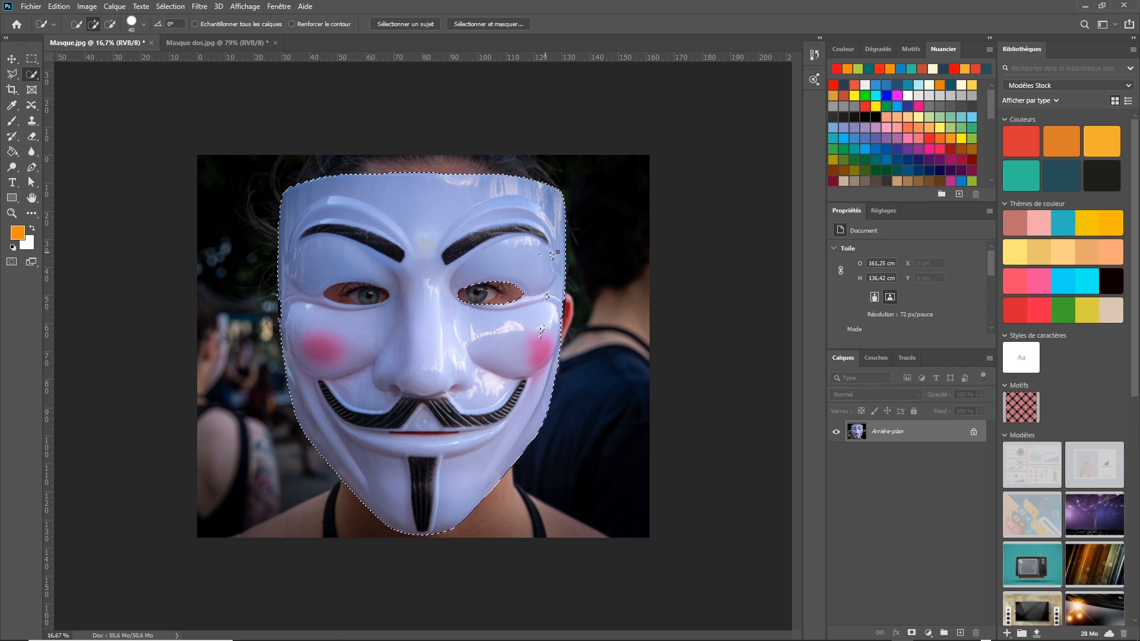
pyautogui.moveTo(542, 318); pyautogui.dragTo(541, 336)
# Subtract the remaining eye opening from the mask selection and copy the selected mask
pyautogui.click(110, 24)
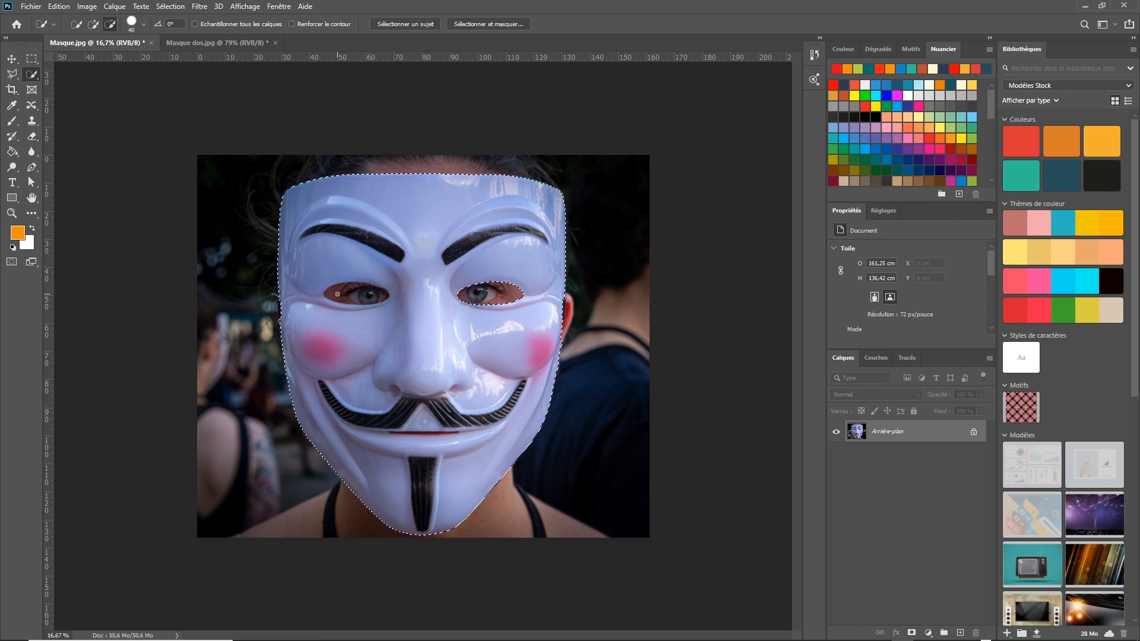
pyautogui.click(364, 285)
pyautogui.click(59, 6)
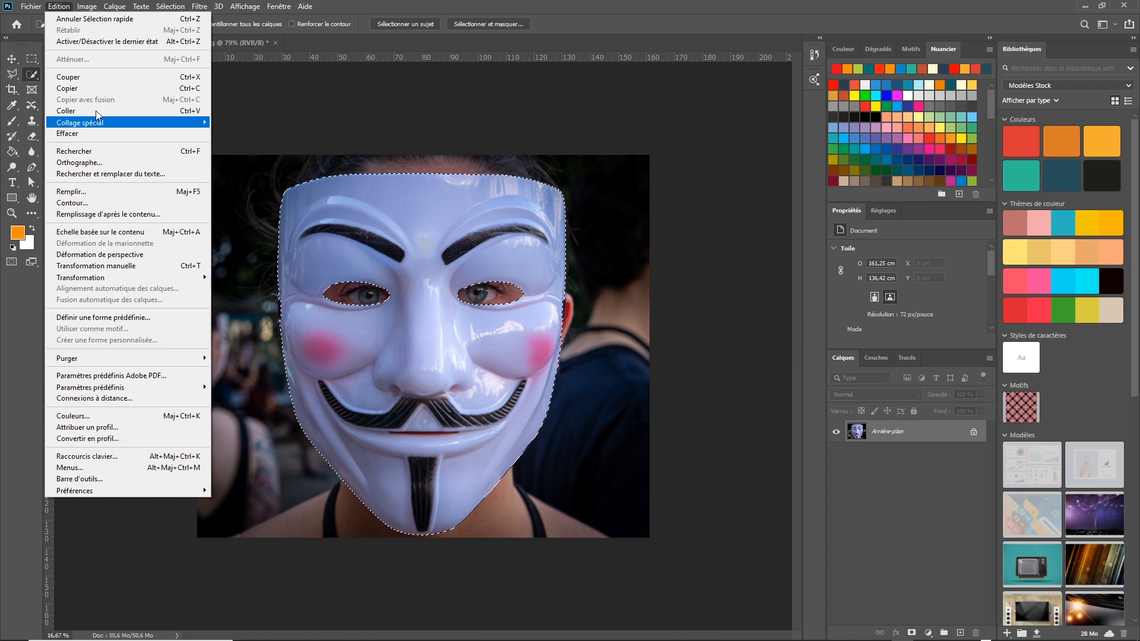
pyautogui.click(86, 87)
# Create a transparent RGB document from the clipboard preset, 2936 × 3677 px at 72 ppi, and paste the copied mask into it
pyautogui.click(31, 7)
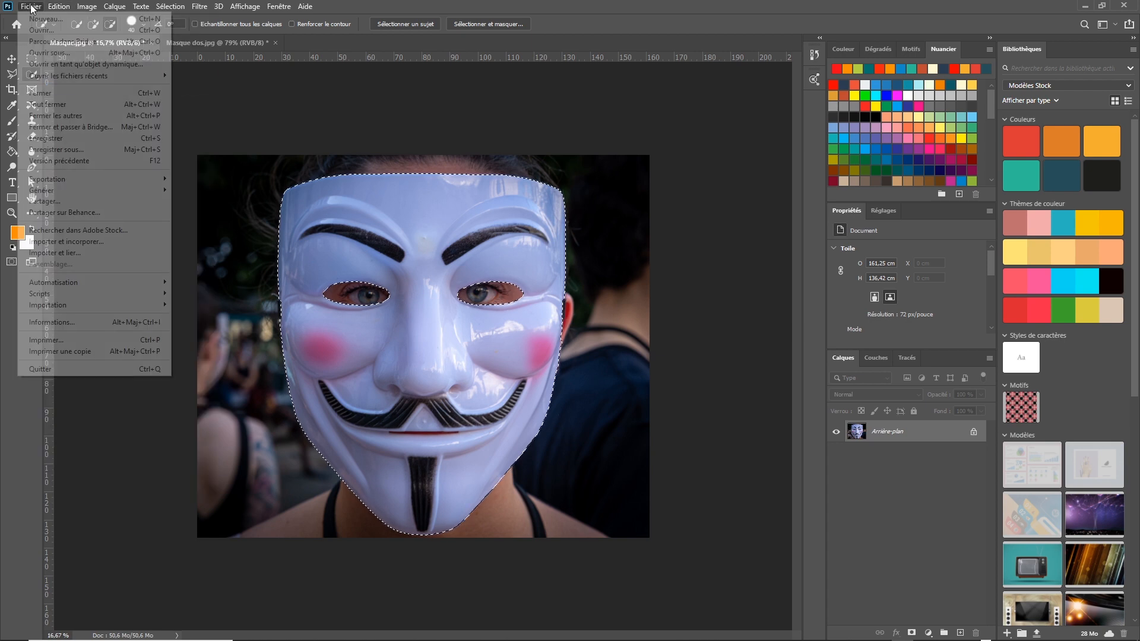
pyautogui.click(44, 18)
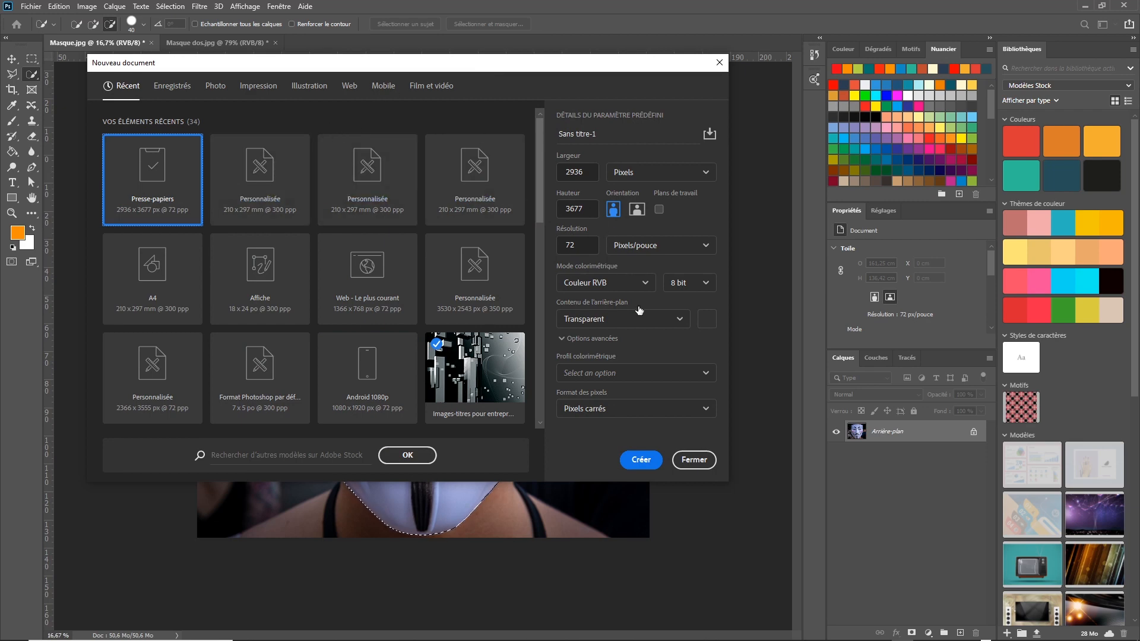
pyautogui.click(641, 460)
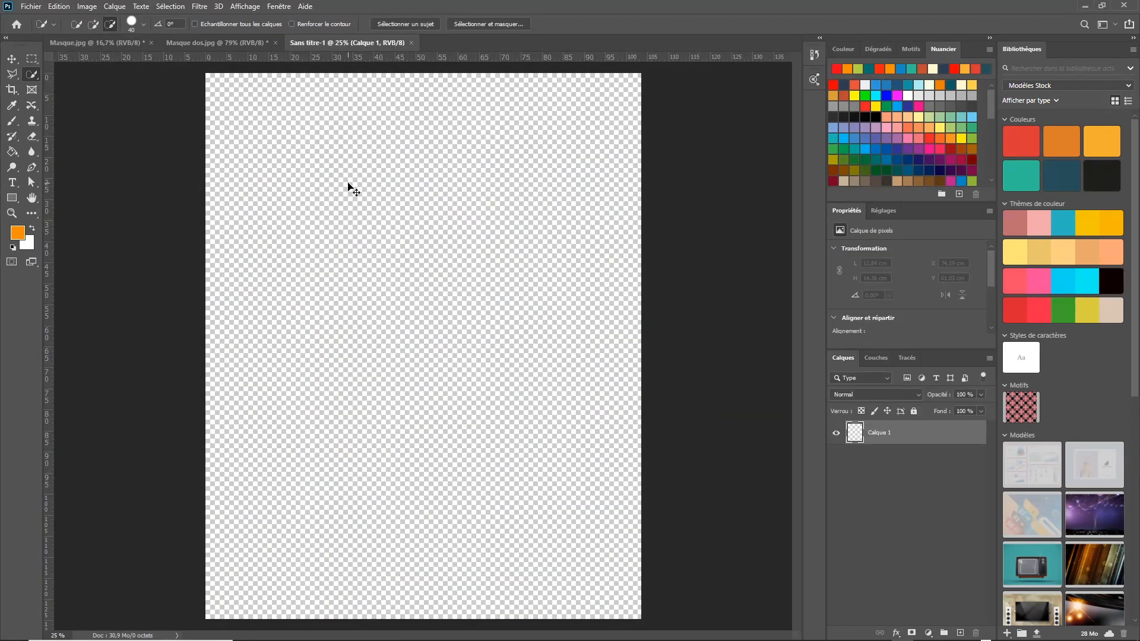
pyautogui.hotkey('ctrl', 'v')
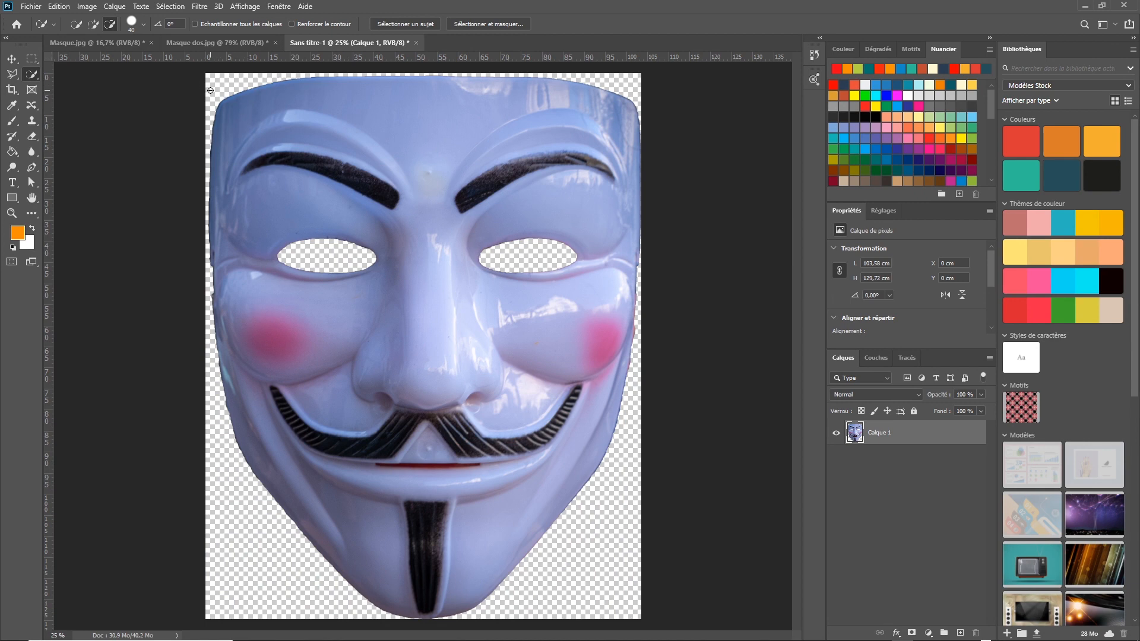
# Try scaling the pasted mask down to about 73.5% with Free Transform
pyautogui.hotkey('ctrl', 't')
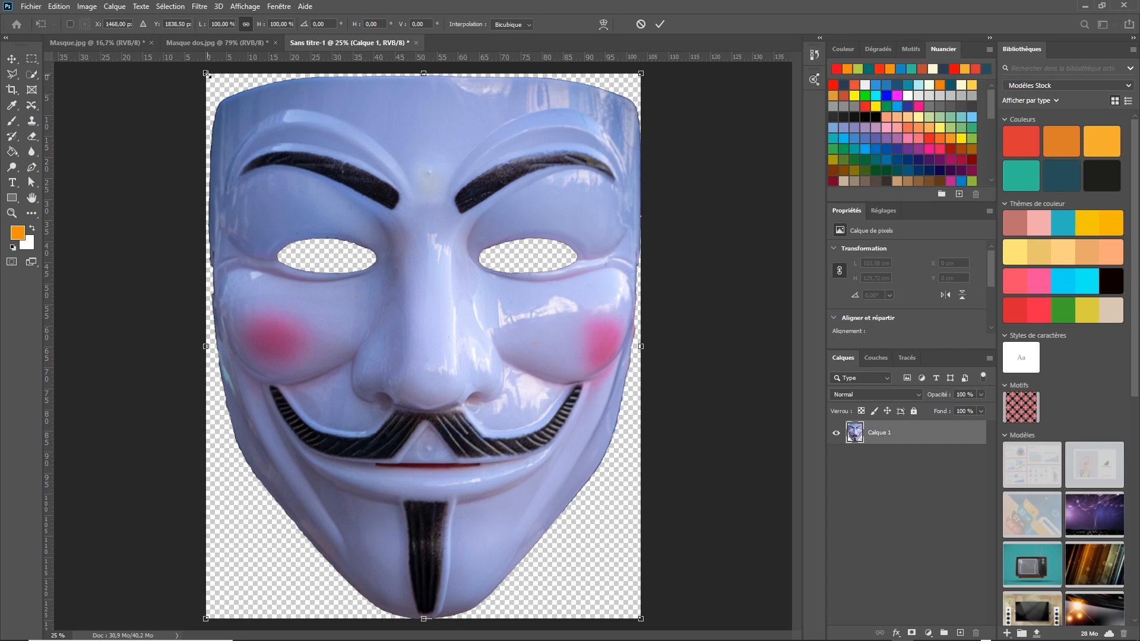
pyautogui.moveTo(206, 74); pyautogui.dragTo(329, 212)
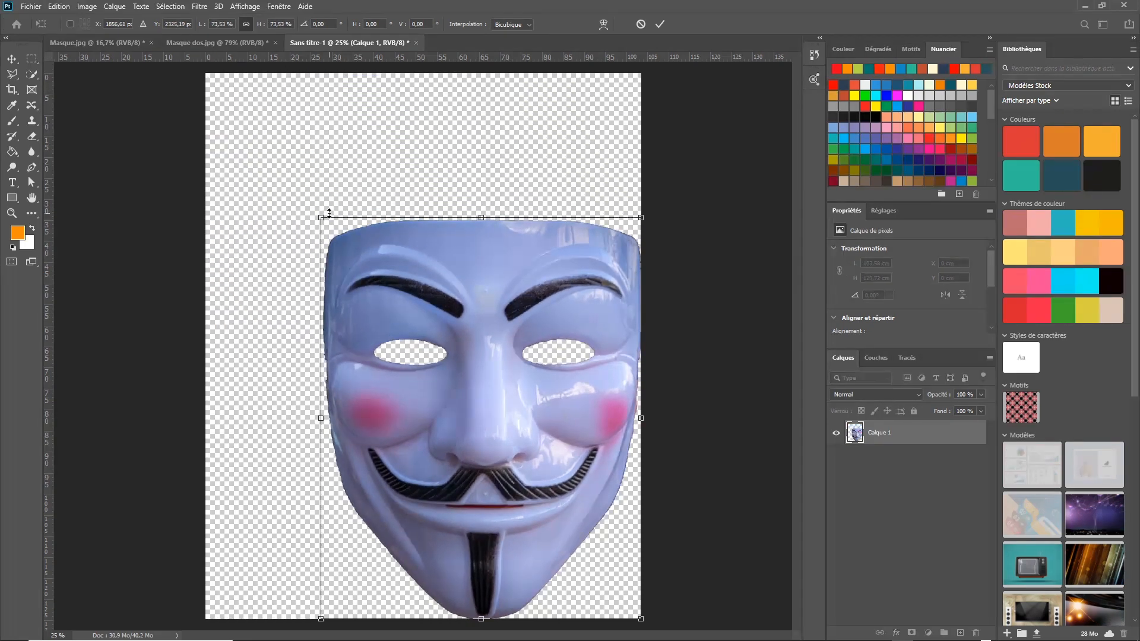
pyautogui.press('Escape')
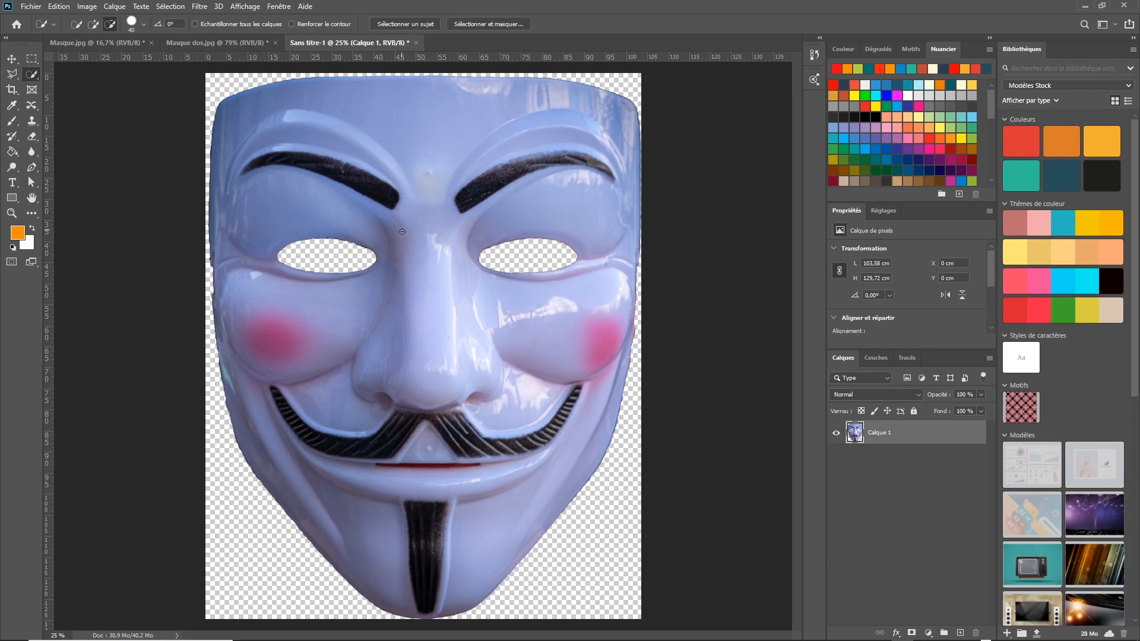
# Open the canvas size settings for the new document and keep relative sizing enabled
pyautogui.scroll(-1, 403, 233)
pyautogui.scroll(-1, 352, 197)
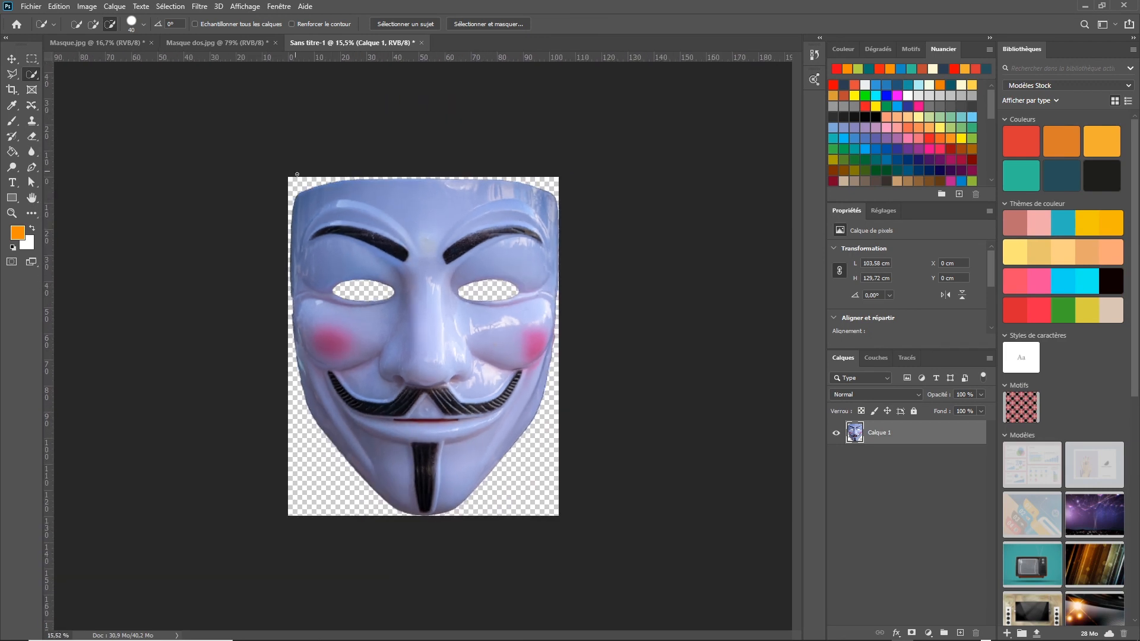
pyautogui.click(87, 7)
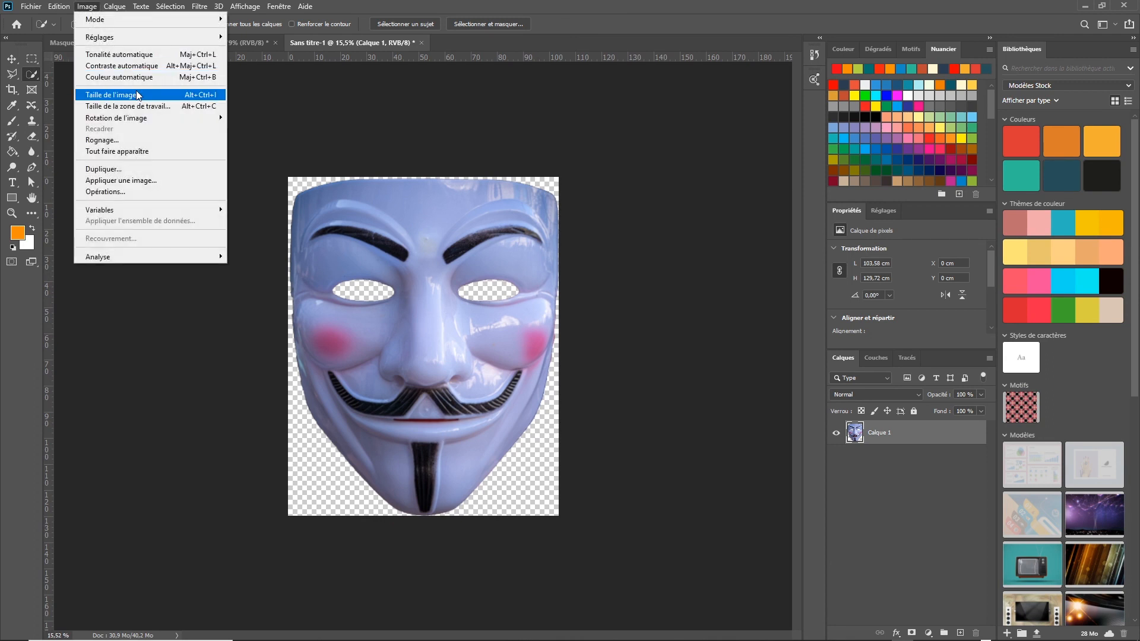
pyautogui.click(176, 107)
pyautogui.moveTo(487, 120); pyautogui.dragTo(664, 87)
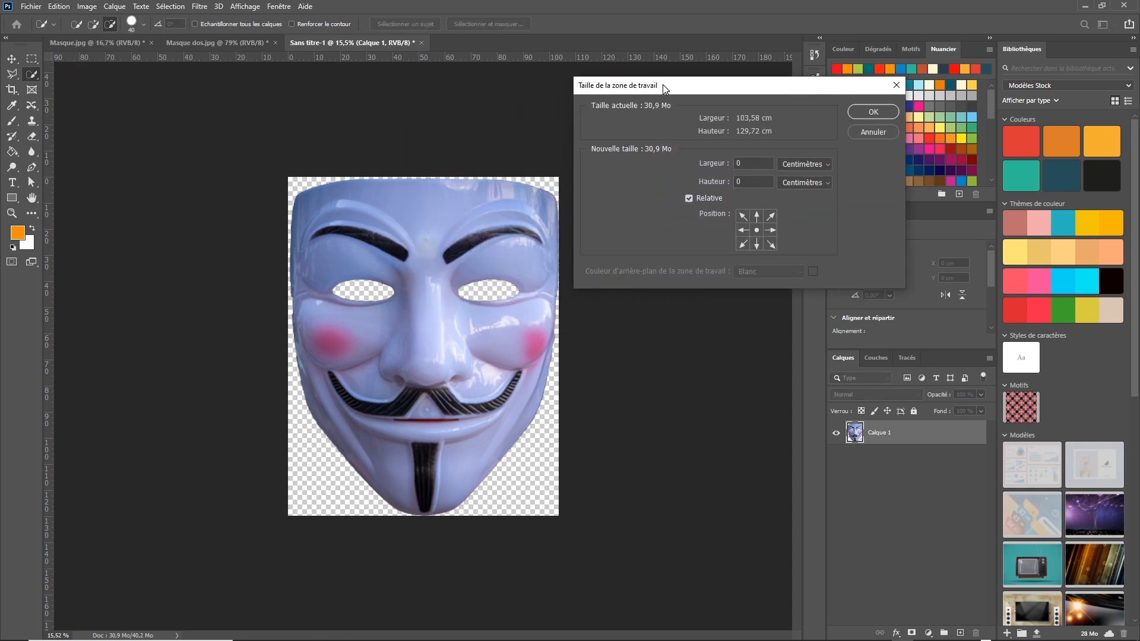
pyautogui.click(689, 198)
pyautogui.click(690, 199)
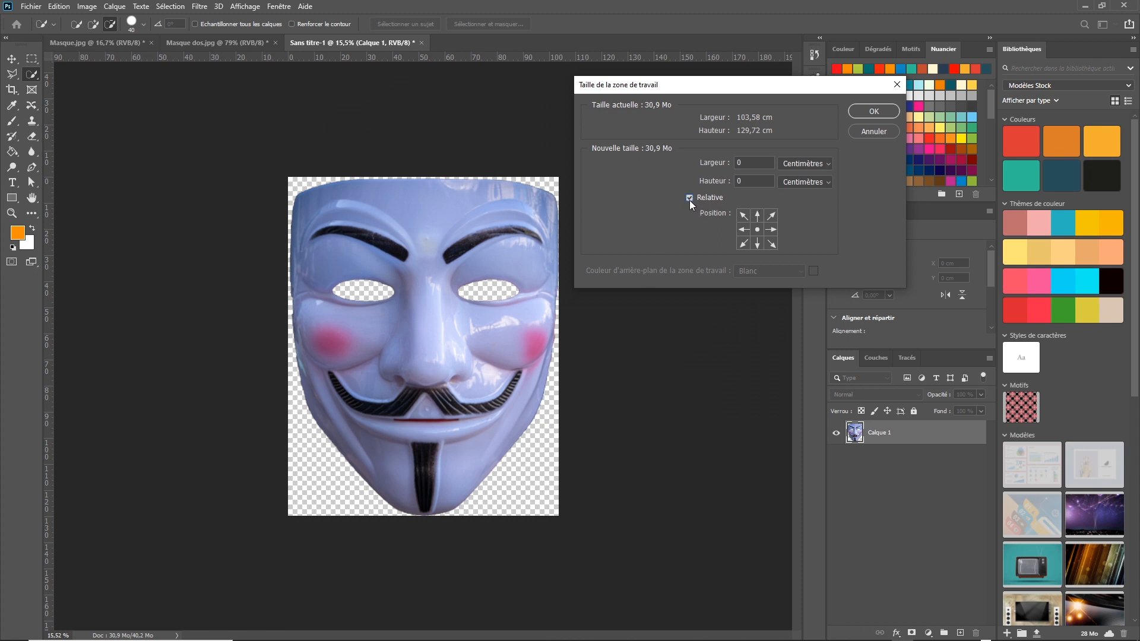
pyautogui.click(688, 201)
pyautogui.click(688, 200)
pyautogui.click(689, 200)
pyautogui.click(690, 198)
# Extend the canvas by 10 cm in width and 10 cm in height around the centred mask
pyautogui.doubleClick(743, 162)
pyautogui.write('10')
pyautogui.press('Tab')
pyautogui.write('10')
pyautogui.moveTo(786, 90); pyautogui.dragTo(768, 91)
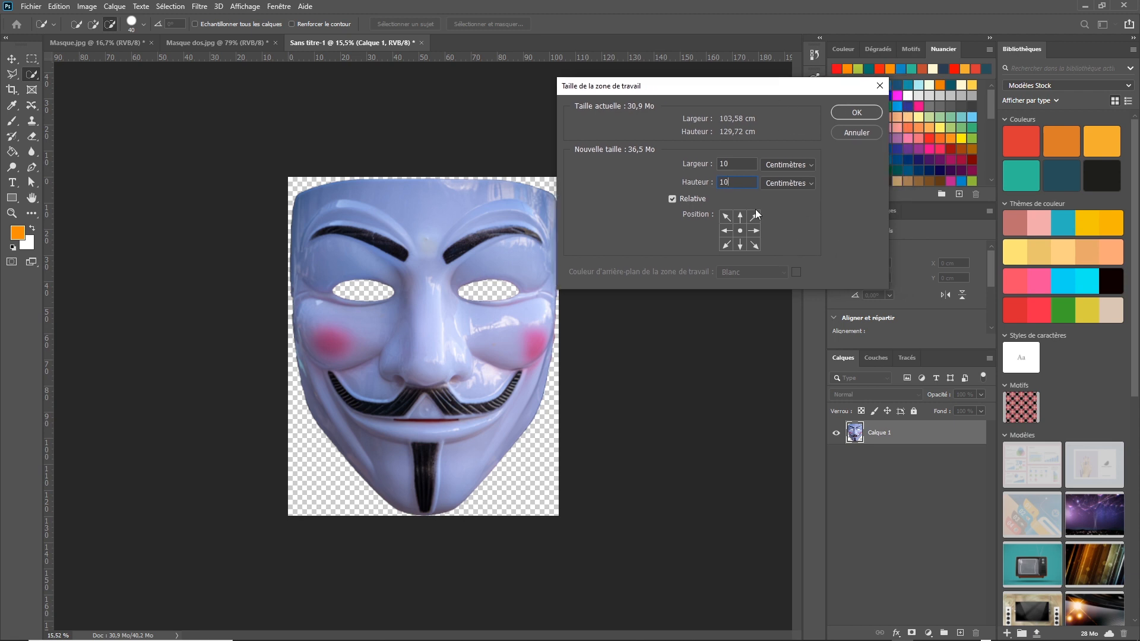
pyautogui.click(853, 113)
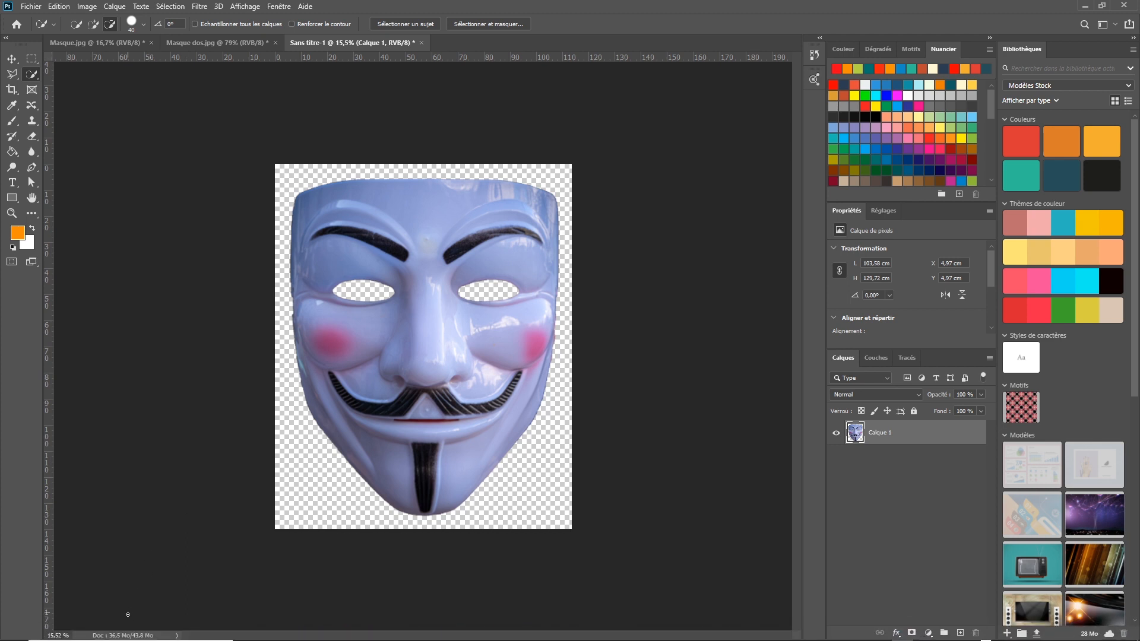
# Extend the canvas by another 30 cm in both width and height using relative canvas sizing
pyautogui.click(87, 7)
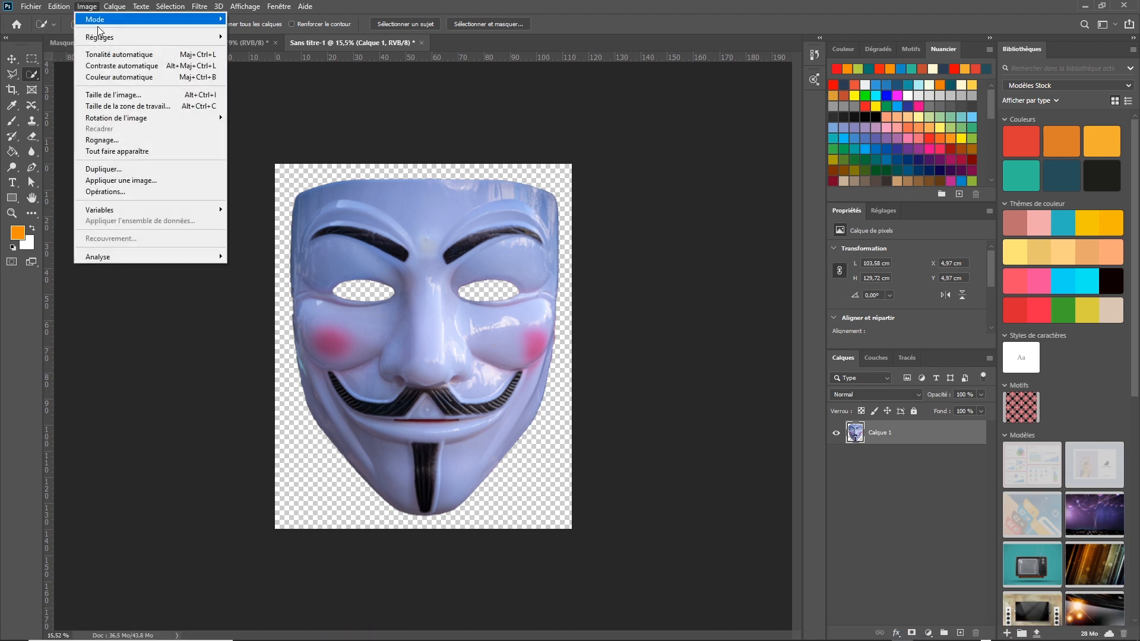
pyautogui.click(127, 106)
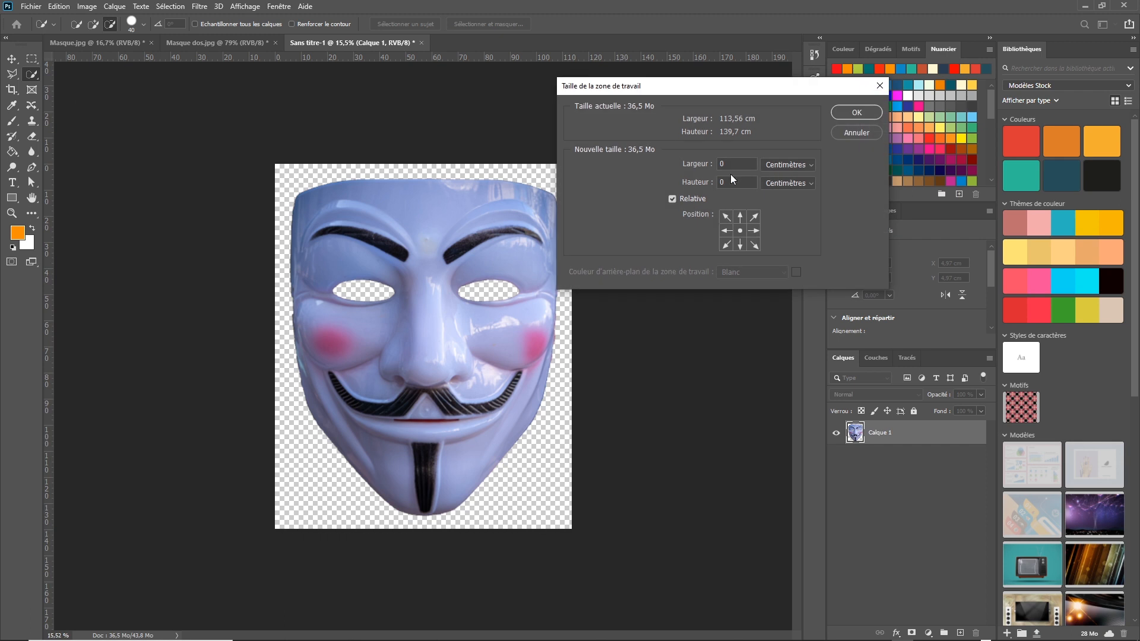
pyautogui.doubleClick(732, 167)
pyautogui.write('30')
pyautogui.press('Tab')
pyautogui.write('30')
pyautogui.click(857, 112)
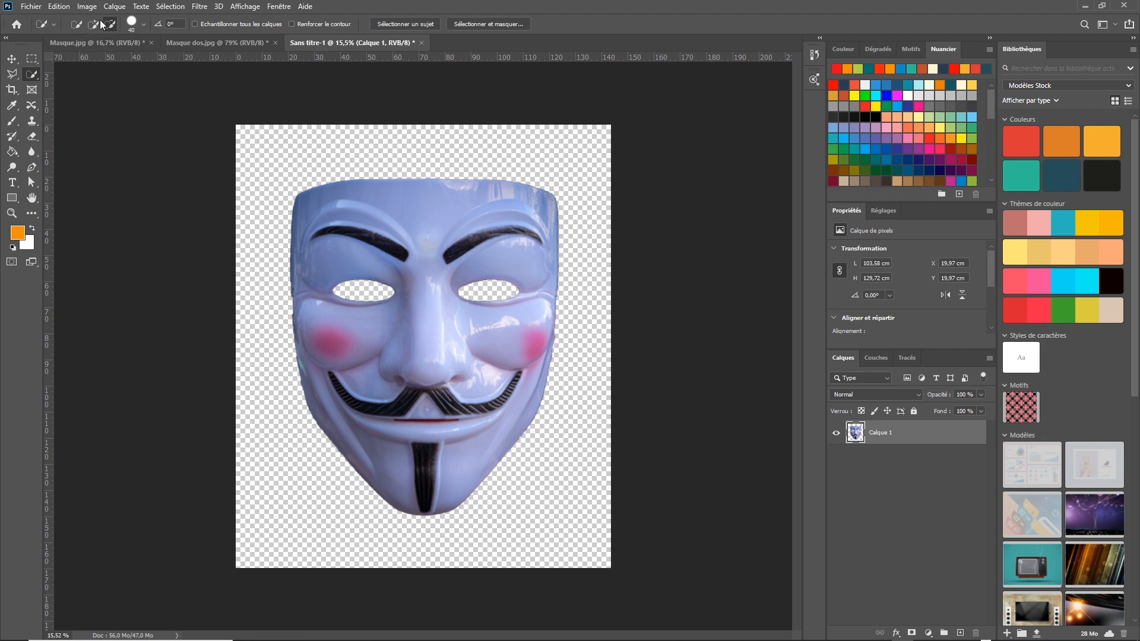
# Examine the document's dimensions in the Image Size dialog without changing them, and reopen the canvas size settings
pyautogui.click(86, 6)
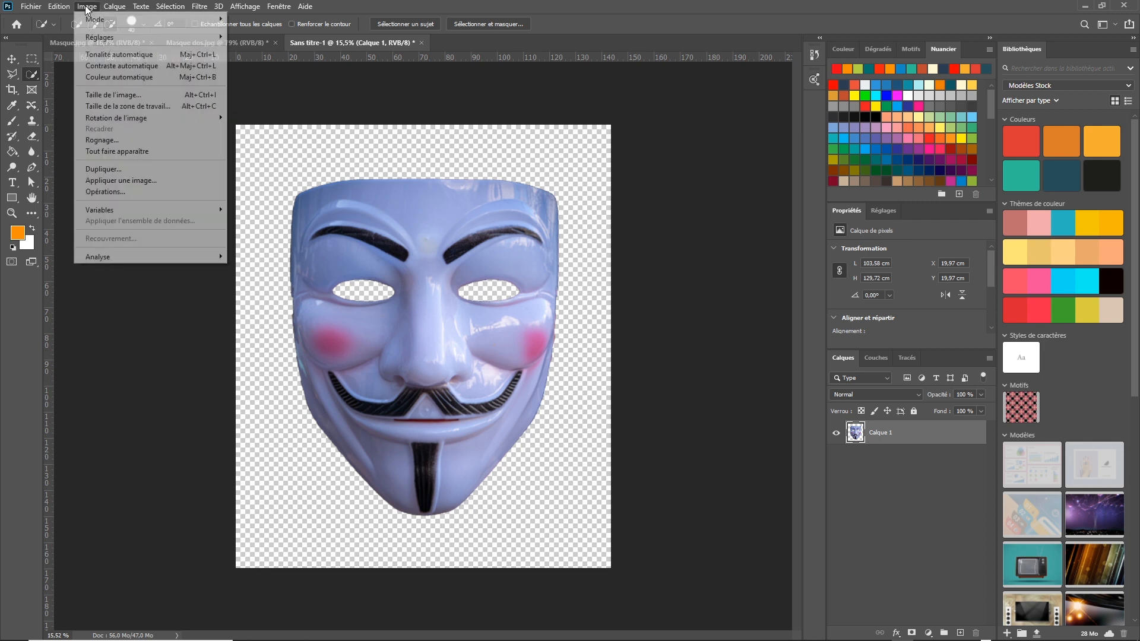
pyautogui.click(166, 99)
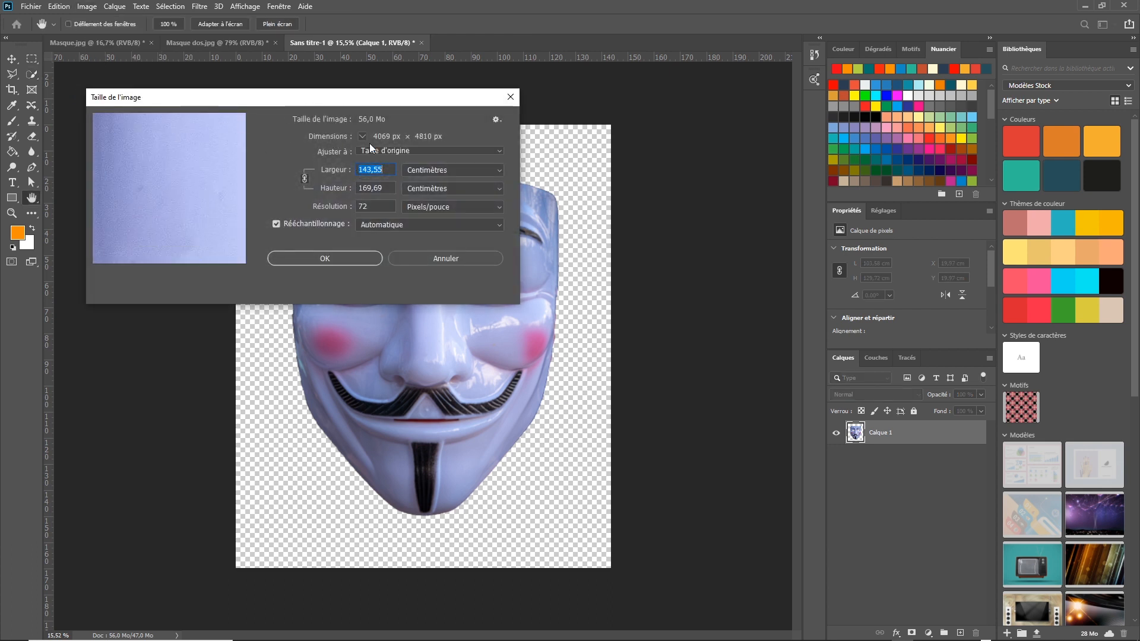
pyautogui.click(427, 259)
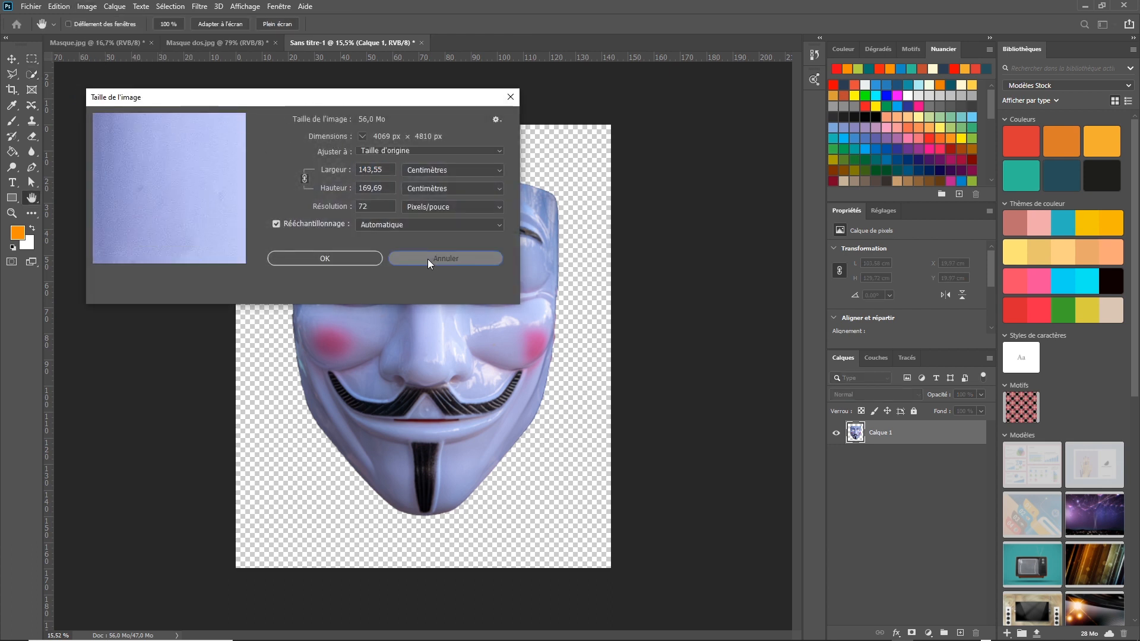
pyautogui.click(87, 6)
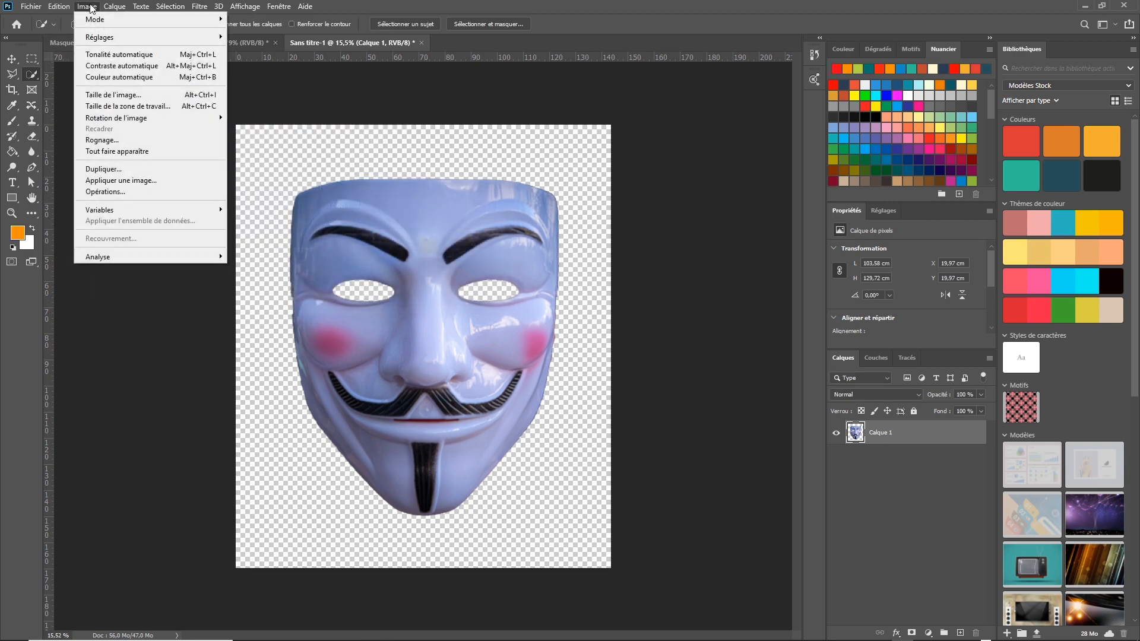
pyautogui.click(137, 108)
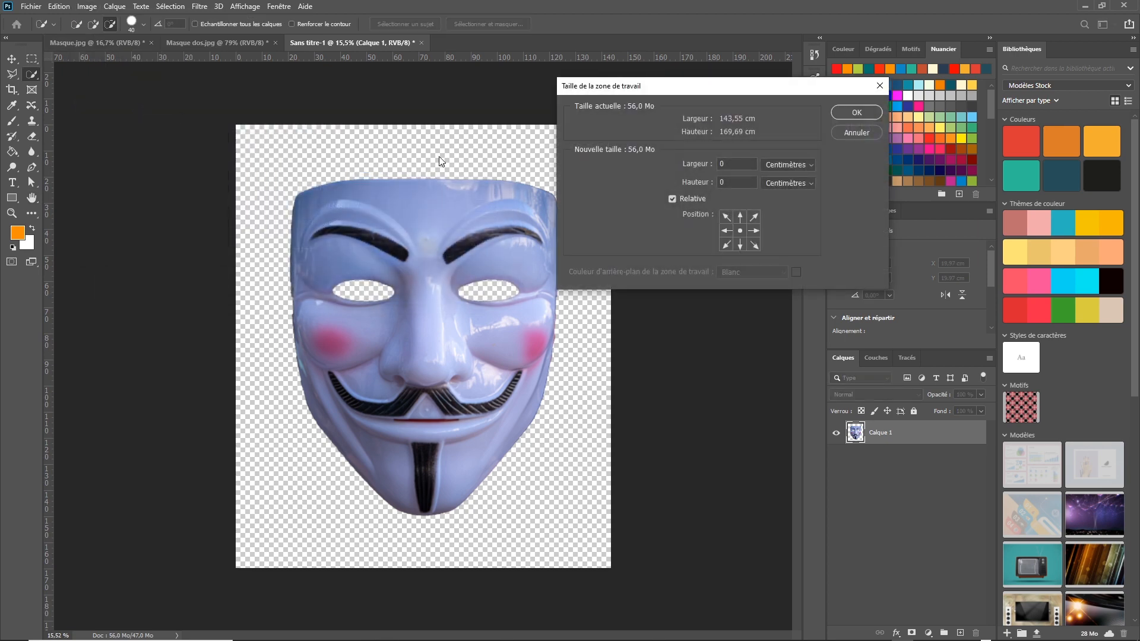